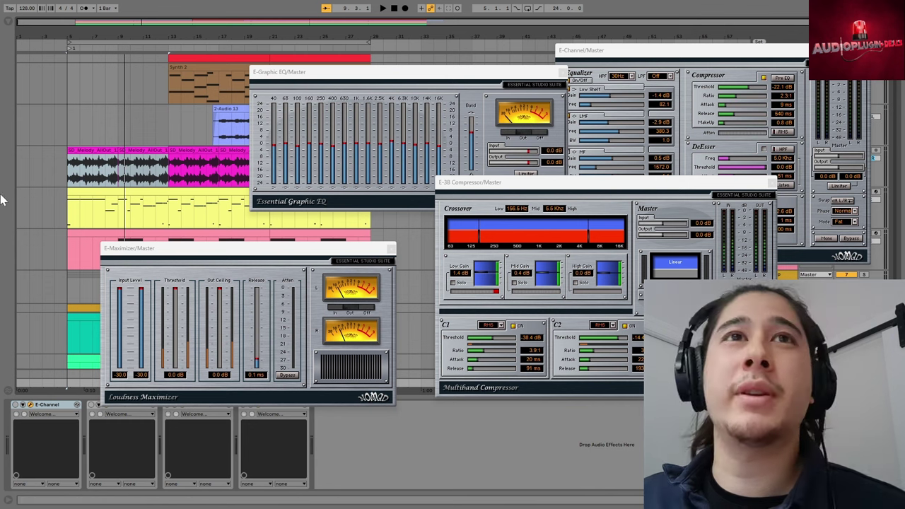
Step: Select the first clip of the Loop track at bar 5 and play the loop without its effects
{"action": "left_click", "coordinate": [59, 171]}
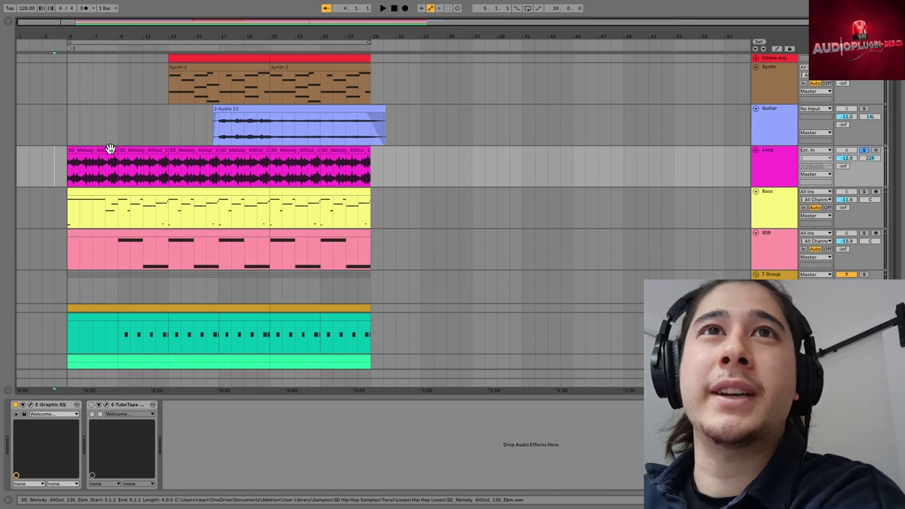
{"action": "left_click", "coordinate": [109, 150]}
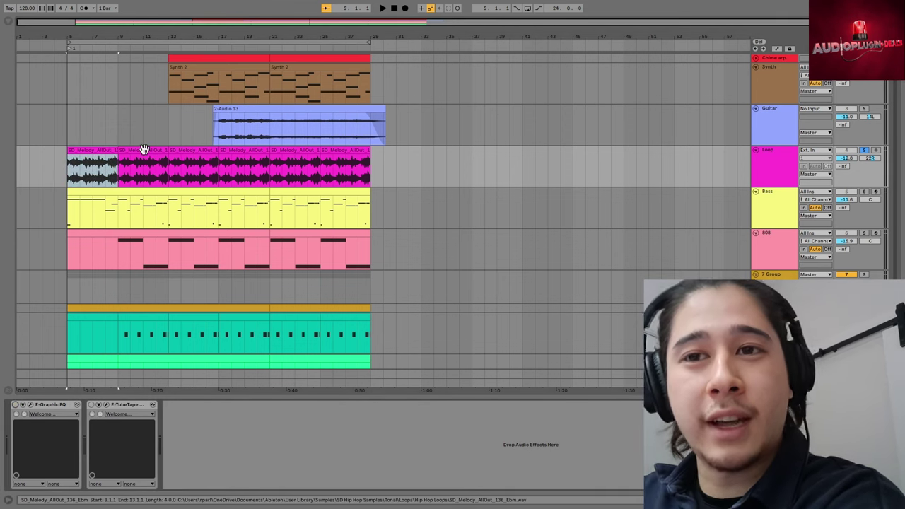
{"action": "key", "text": "space"}
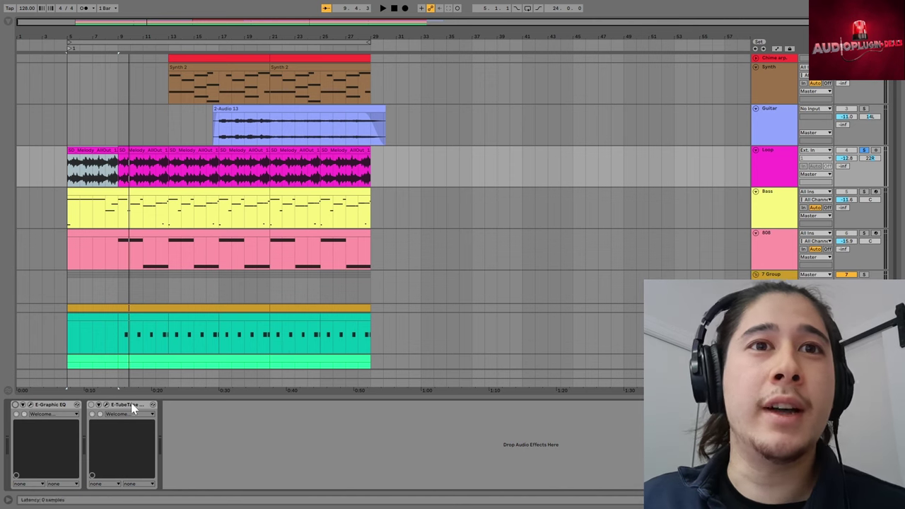
Step: Enable and open the E-Graphic EQ on the Loop track and compare the playing loop with the EQ bypassed and active
{"action": "left_click", "coordinate": [16, 405]}
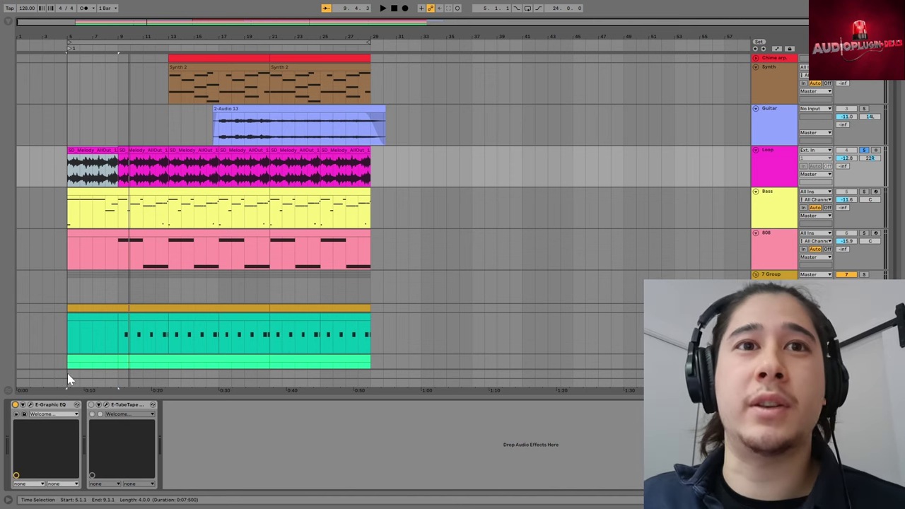
{"action": "left_click", "coordinate": [31, 405]}
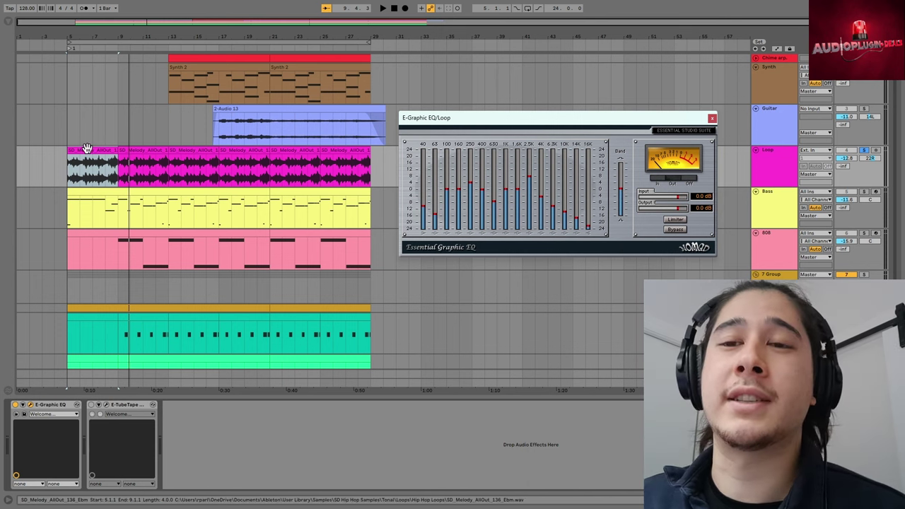
{"action": "left_click", "coordinate": [200, 172]}
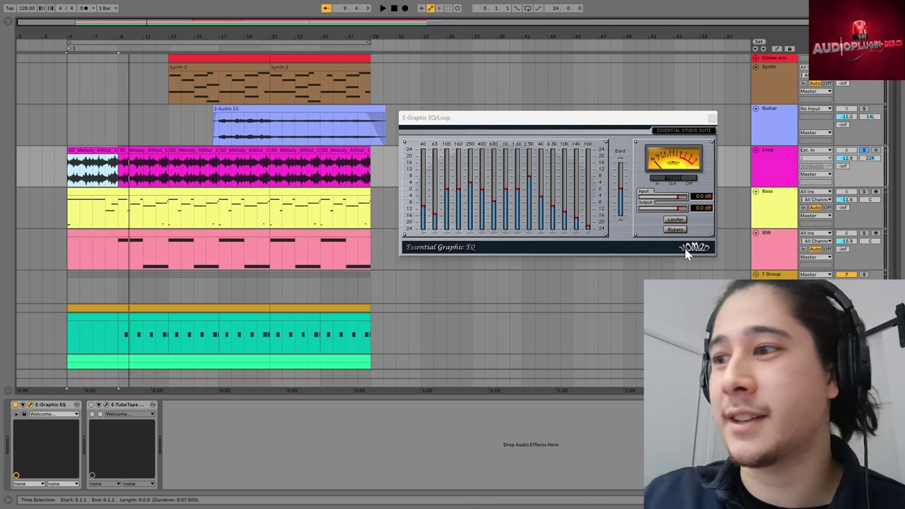
{"action": "key", "text": "space"}
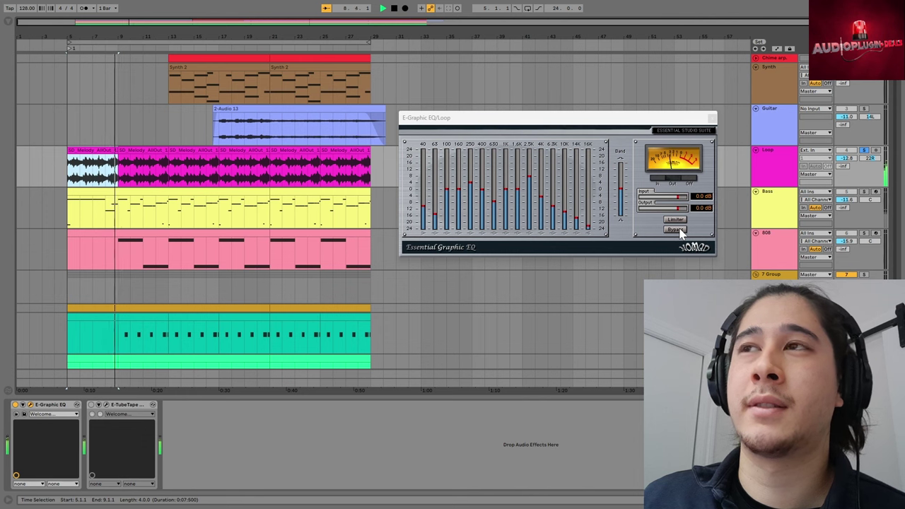
{"action": "left_click", "coordinate": [677, 230]}
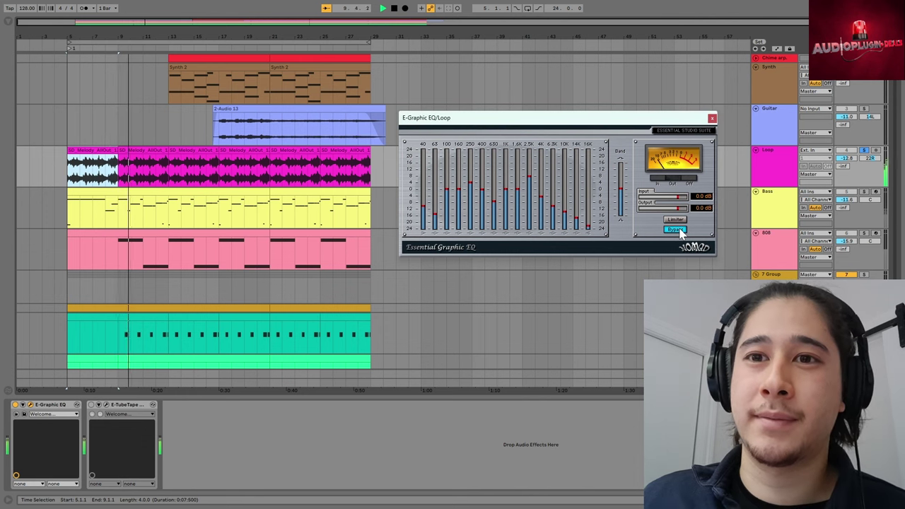
{"action": "left_click", "coordinate": [678, 230]}
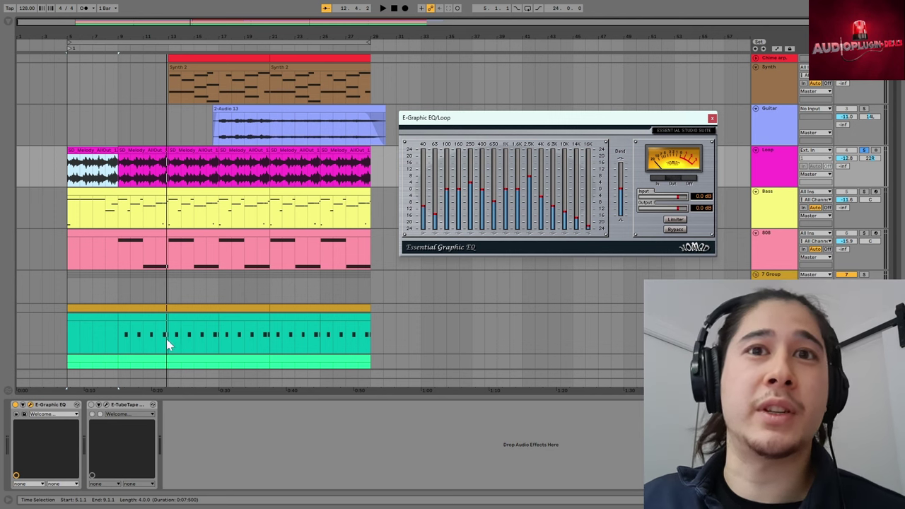
Step: Enable and open the E-TubeTape Warmer on the Loop track, replacing the open EQ window with it beside the clips
{"action": "left_click", "coordinate": [93, 413]}
{"action": "left_click", "coordinate": [106, 405]}
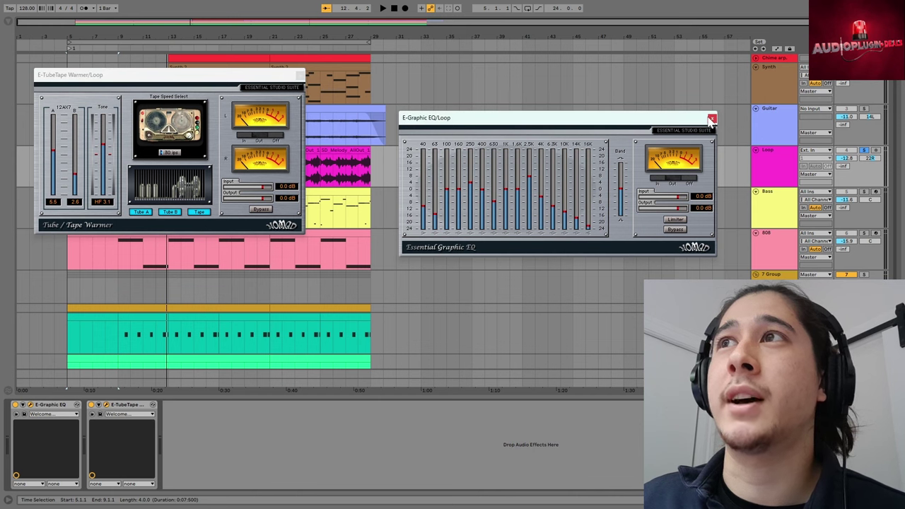
{"action": "left_click", "coordinate": [712, 119]}
{"action": "left_click_drag", "start_coordinate": [157, 83], "coordinate": [550, 108]}
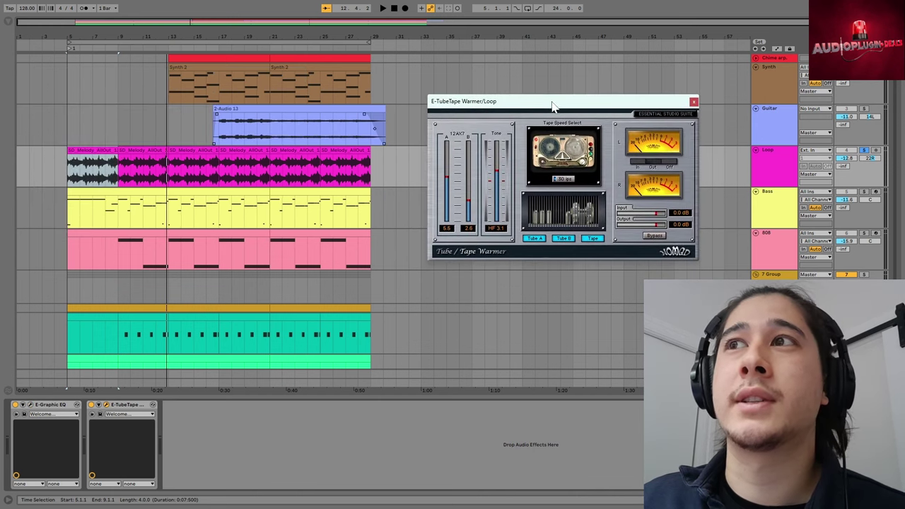
Step: Compare the loop from bar 5 with the Tube/Tape Warmer bypassed and active, and close the plug-in window
{"action": "left_click", "coordinate": [651, 238]}
{"action": "left_click", "coordinate": [86, 151]}
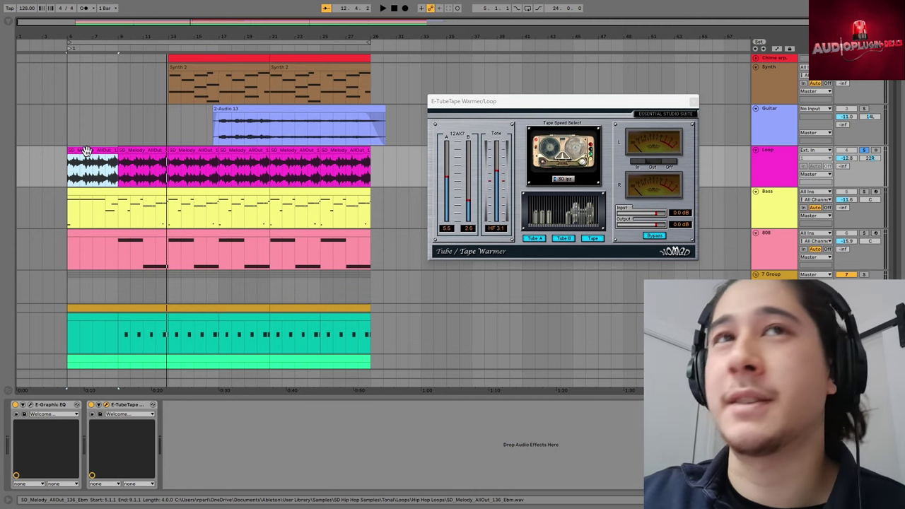
{"action": "key", "text": "space"}
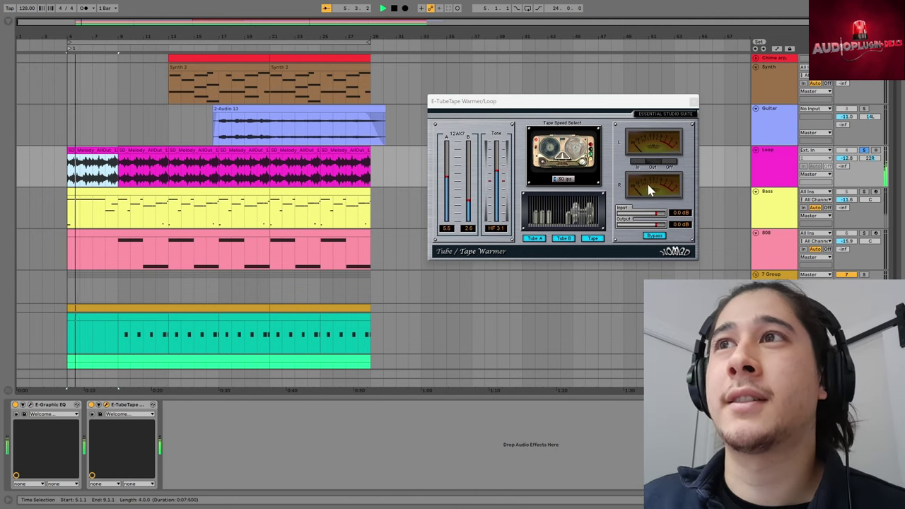
{"action": "left_click", "coordinate": [655, 236]}
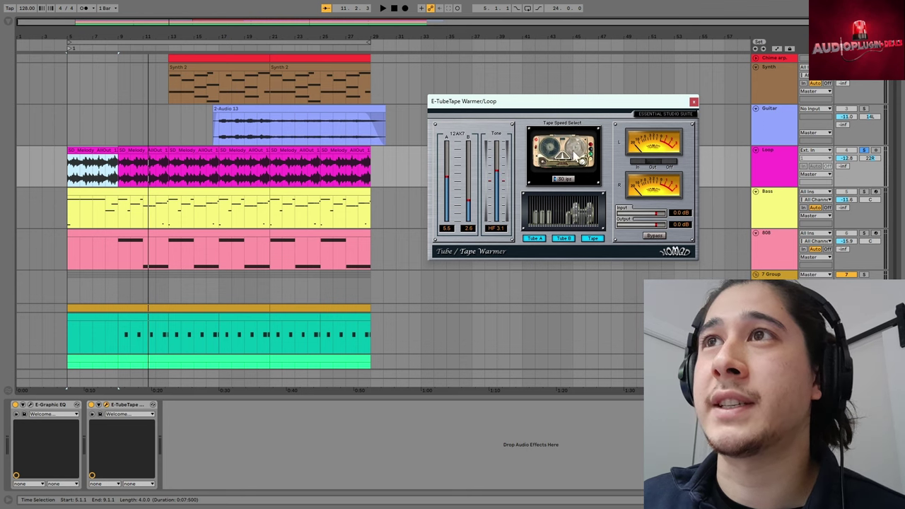
{"action": "left_click", "coordinate": [562, 180]}
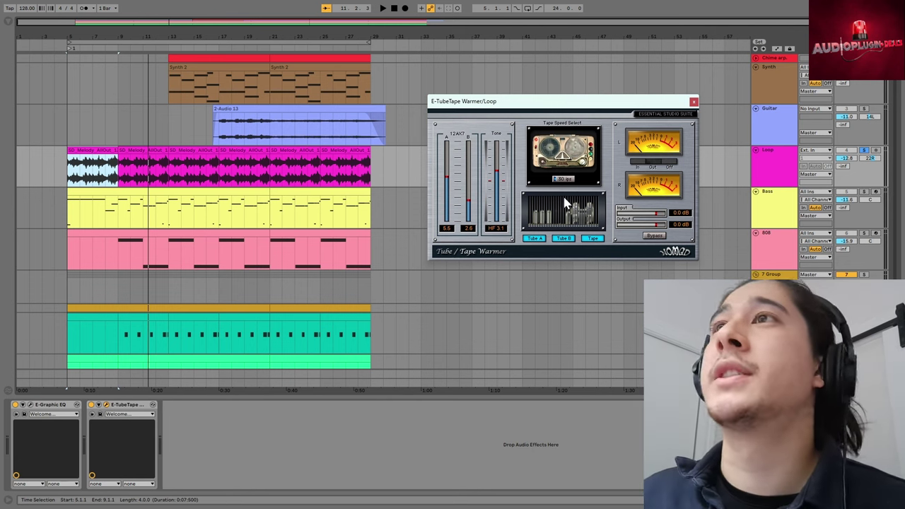
{"action": "left_click", "coordinate": [694, 103]}
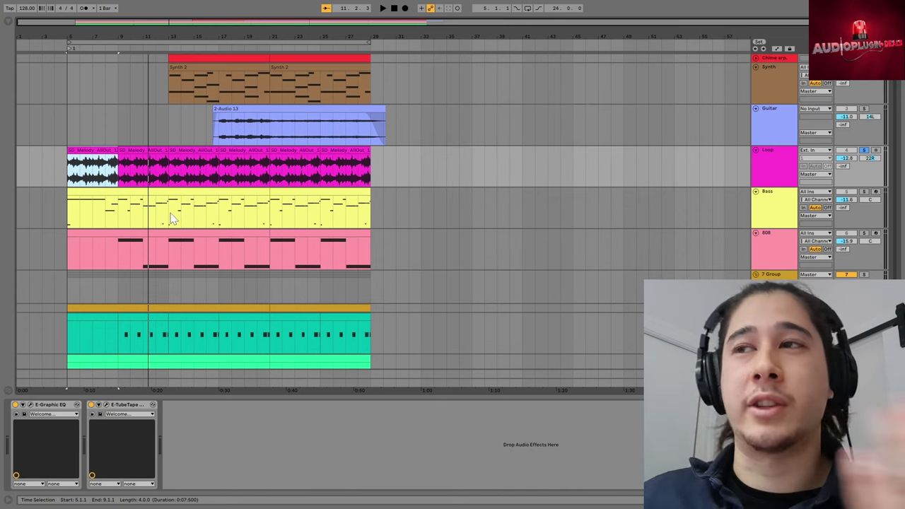
Step: Solo the drum group (7 Group) alongside the Loop track and play them together from bar 5
{"action": "left_click", "coordinate": [863, 275]}
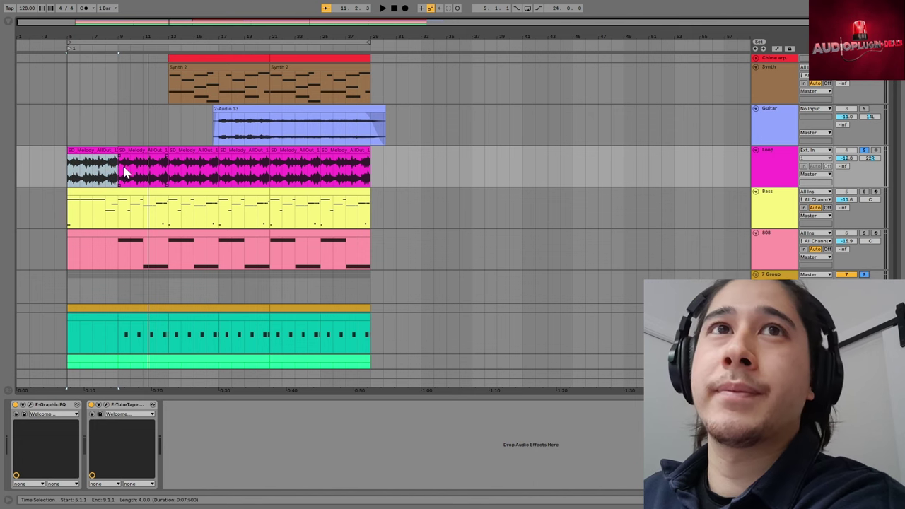
{"action": "key", "text": "space"}
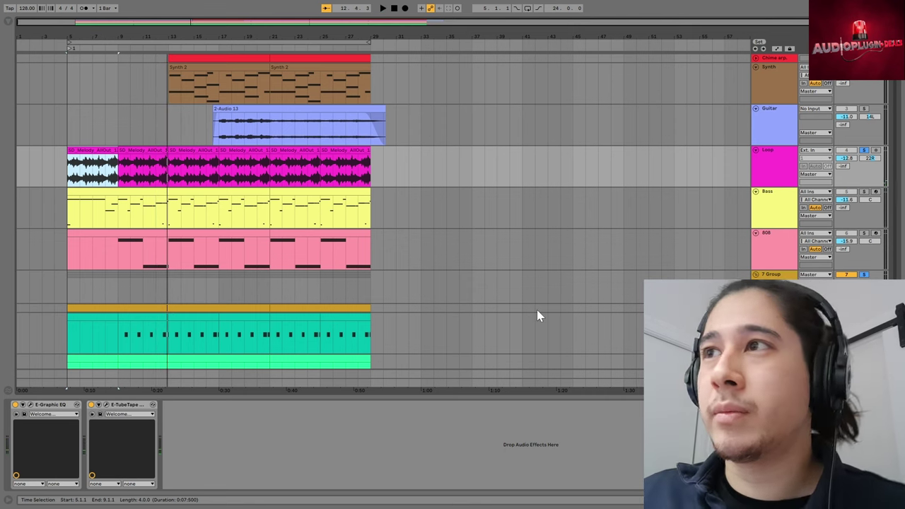
Step: Enable the E-Graphic EQ on the Kick track and open its interface
{"action": "scroll", "coordinate": [537, 310], "scroll_direction": "down", "scroll_amount": 3}
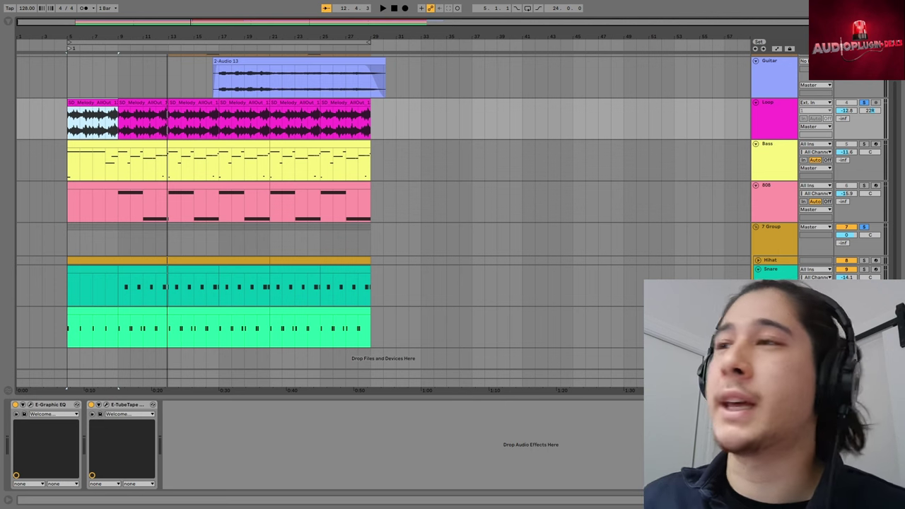
{"action": "left_click", "coordinate": [545, 328]}
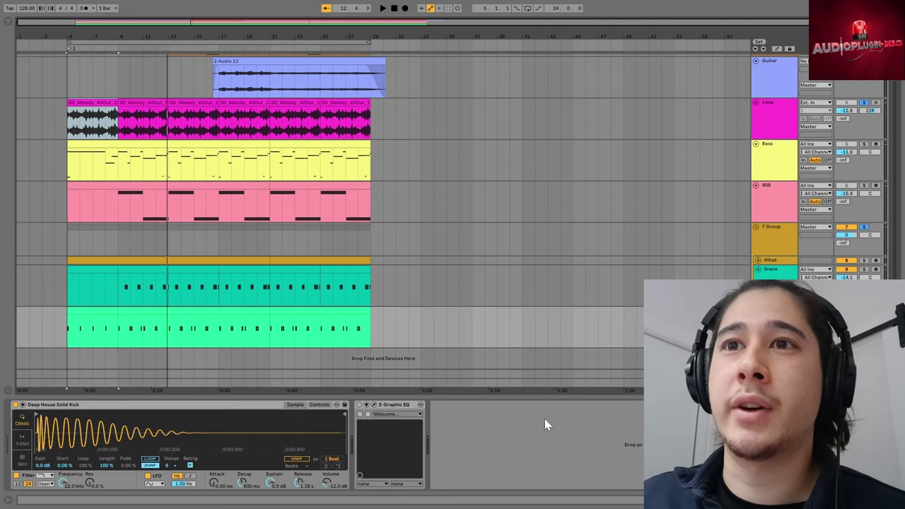
{"action": "left_click", "coordinate": [360, 406]}
{"action": "left_click", "coordinate": [374, 406]}
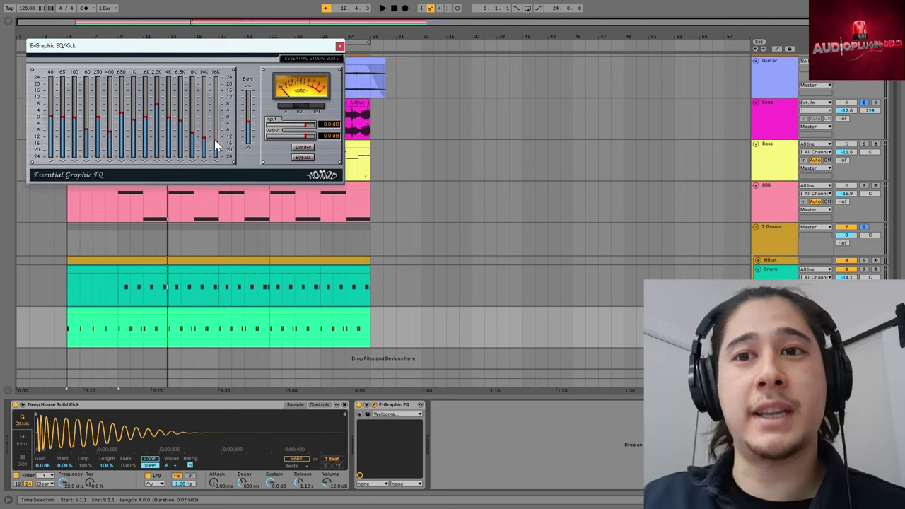
Step: Play the kick from bar 5, compare it with the E-Graphic EQ bypassed and active, and close the EQ window
{"action": "left_click", "coordinate": [93, 327]}
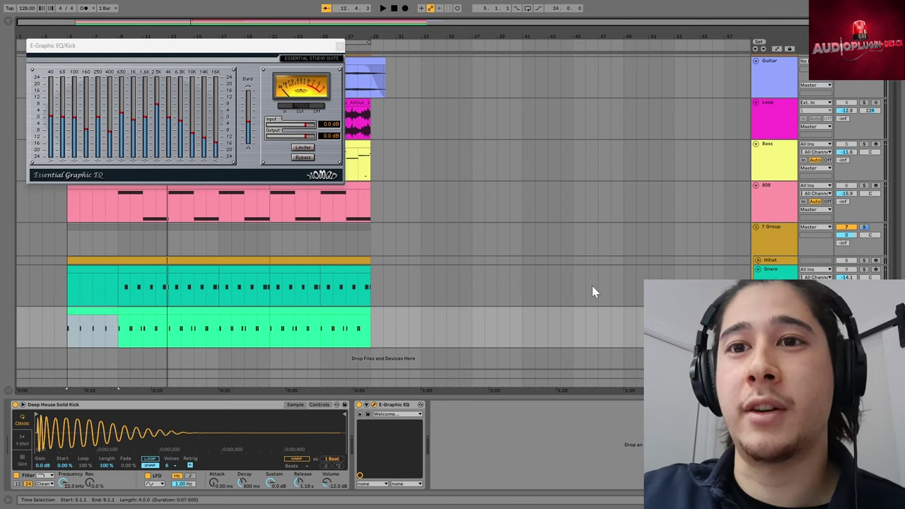
{"action": "key", "text": "space"}
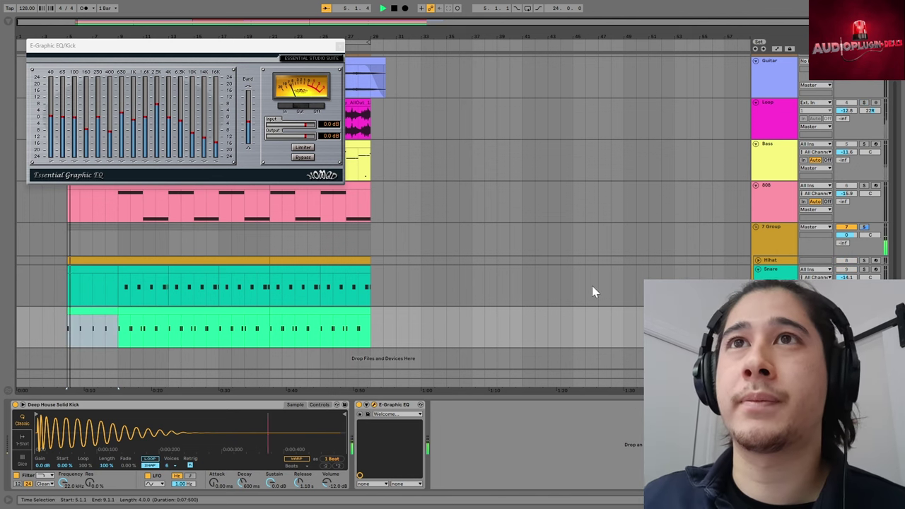
{"action": "left_click", "coordinate": [302, 158]}
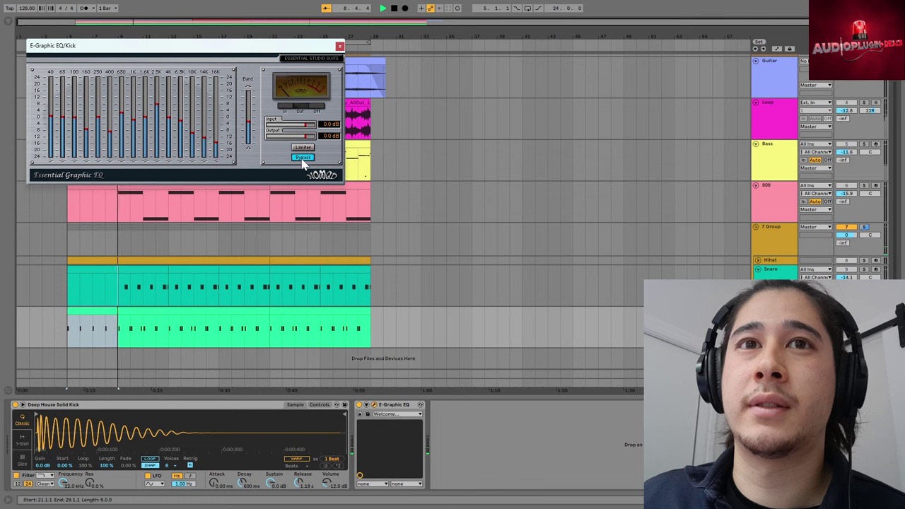
{"action": "left_click", "coordinate": [302, 158]}
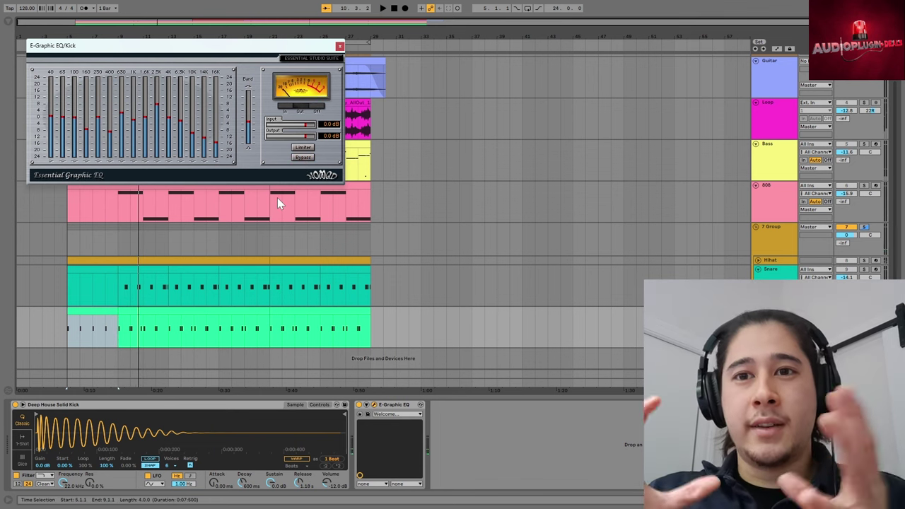
{"action": "left_click", "coordinate": [339, 47]}
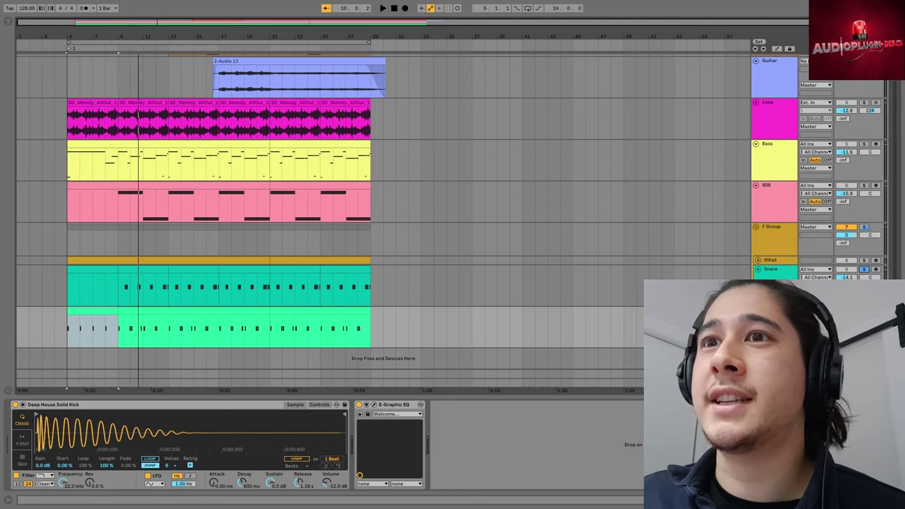
Step: Solo the Snare track and enable and open its E-Graphic EQ
{"action": "left_click", "coordinate": [868, 275]}
{"action": "left_click", "coordinate": [359, 405]}
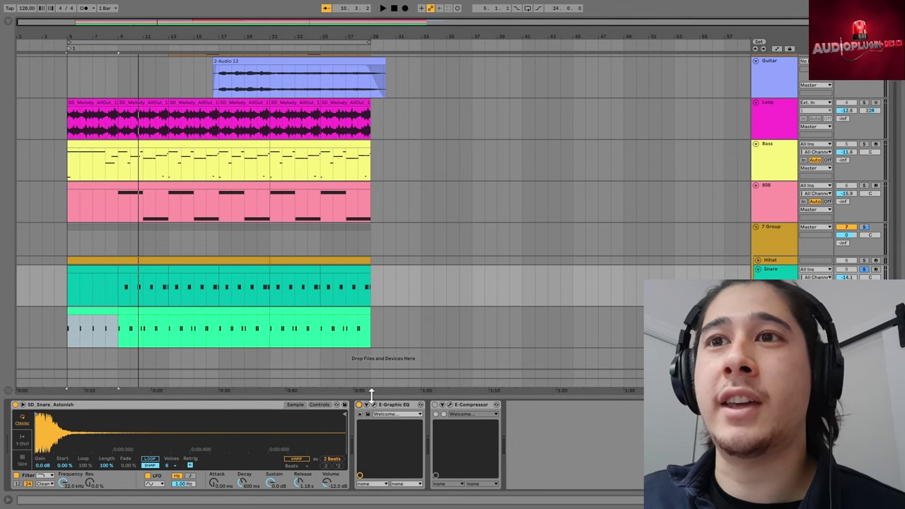
{"action": "left_click", "coordinate": [374, 406]}
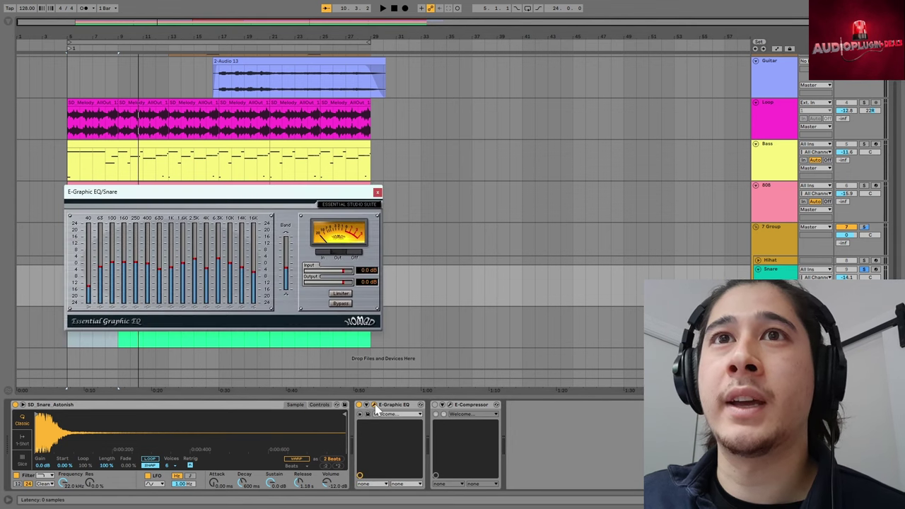
Step: Enable and open the E-Compressor on the Snare track, close the EQ window, and move the compressor clear of the clips
{"action": "left_click", "coordinate": [435, 406]}
{"action": "left_click", "coordinate": [450, 405]}
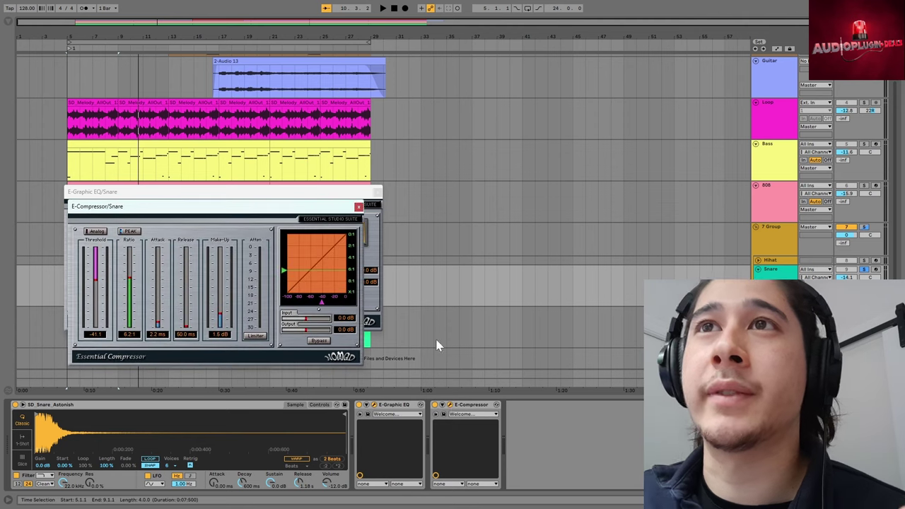
{"action": "left_click", "coordinate": [378, 192]}
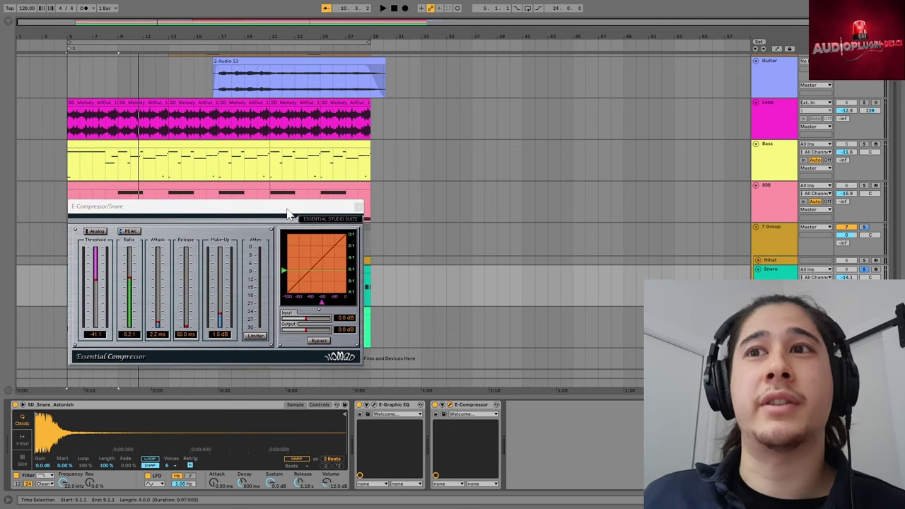
{"action": "left_click_drag", "start_coordinate": [287, 213], "coordinate": [609, 154]}
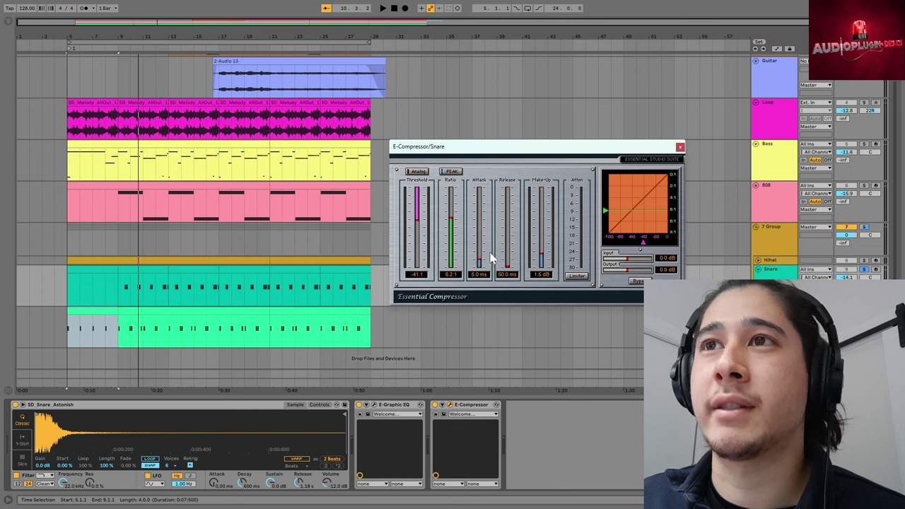
Step: Set the Snare compressor's attack to 3.4 ms and its release to 50.0 ms
{"action": "left_click_drag", "start_coordinate": [489, 254], "coordinate": [498, 256]}
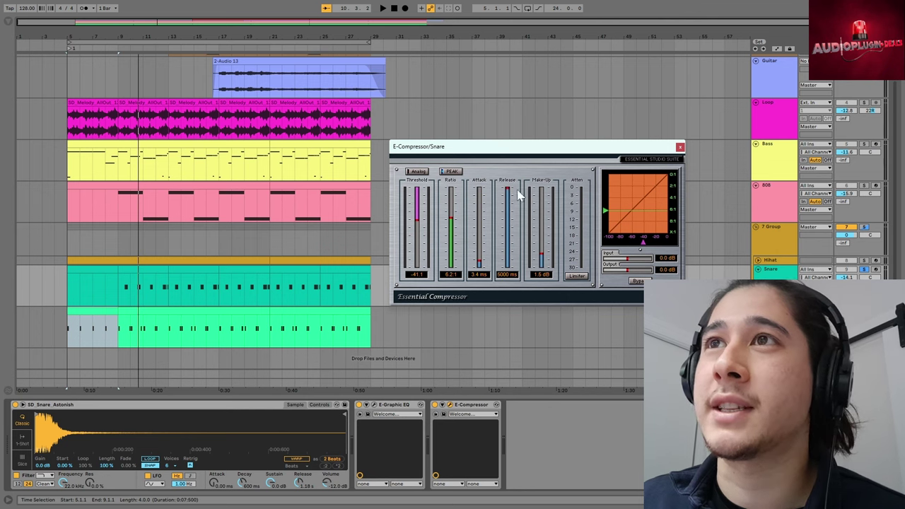
{"action": "left_click_drag", "start_coordinate": [512, 193], "coordinate": [507, 265]}
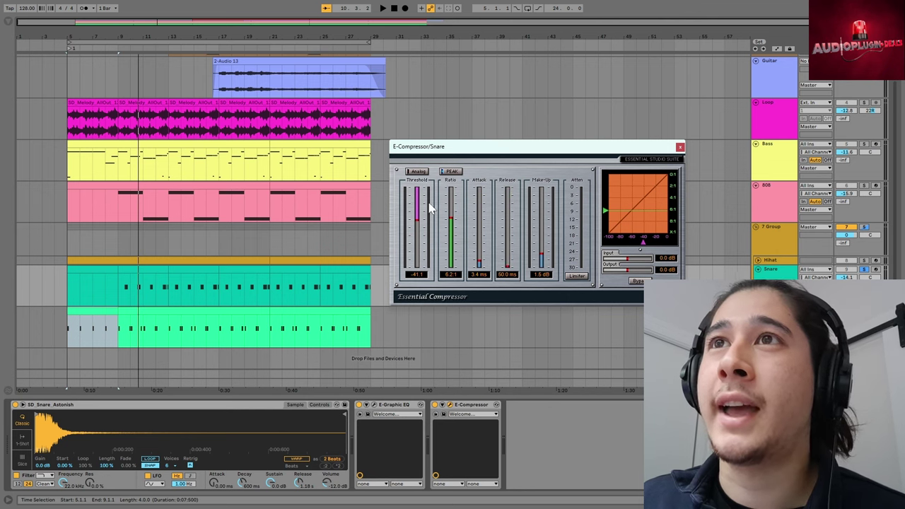
Step: Try the Digital and RMS modes on the Snare compressor and return it to Analog and PEAK
{"action": "left_click", "coordinate": [452, 172]}
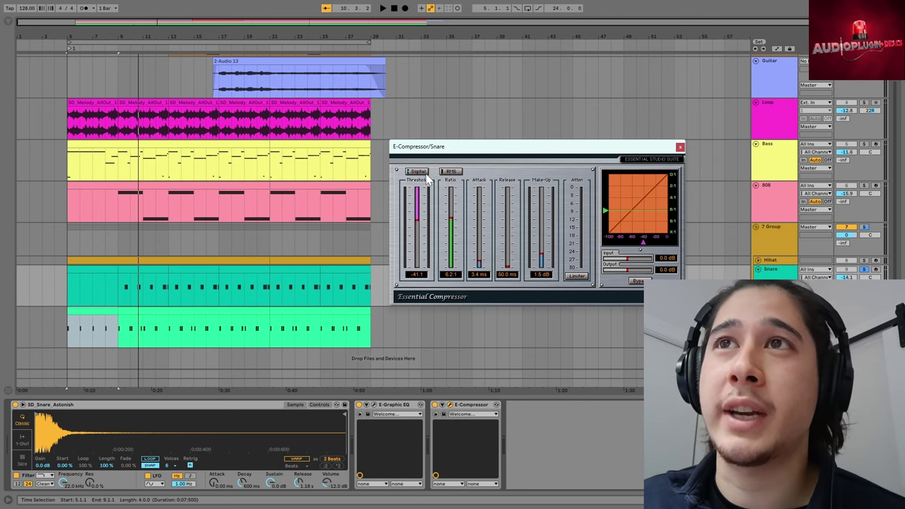
{"action": "left_click", "coordinate": [452, 172]}
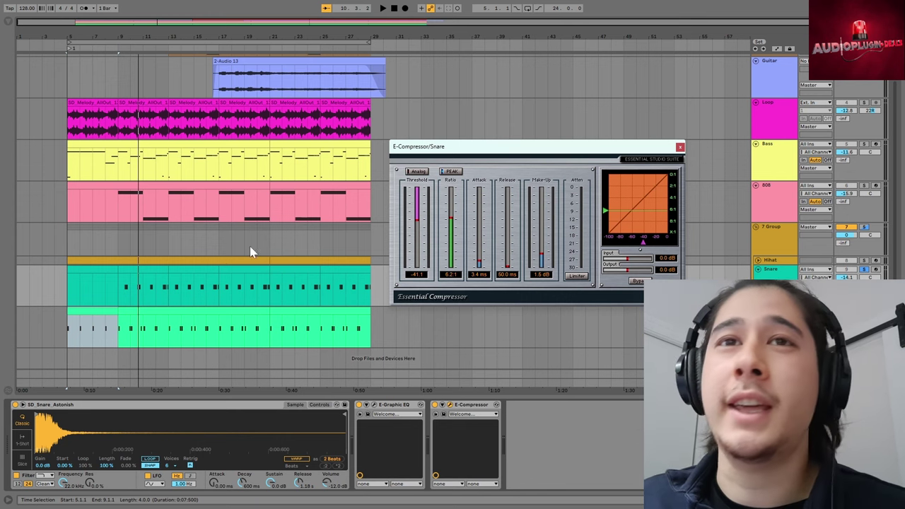
Step: Play the soloed Snare from bar 9 with its E-Compressor bypassed, and re-engage the compressor during playback to compare
{"action": "left_click", "coordinate": [118, 287]}
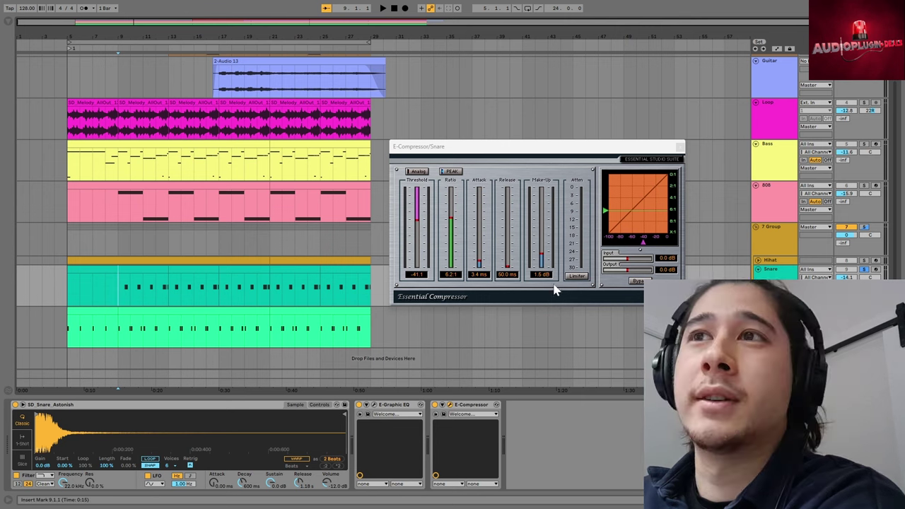
{"action": "left_click", "coordinate": [639, 281]}
{"action": "key", "text": "space"}
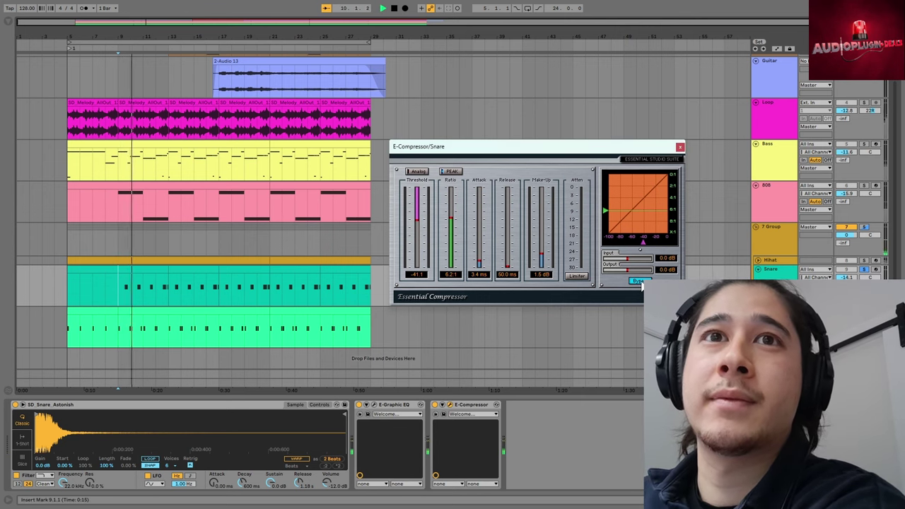
{"action": "left_click", "coordinate": [640, 281]}
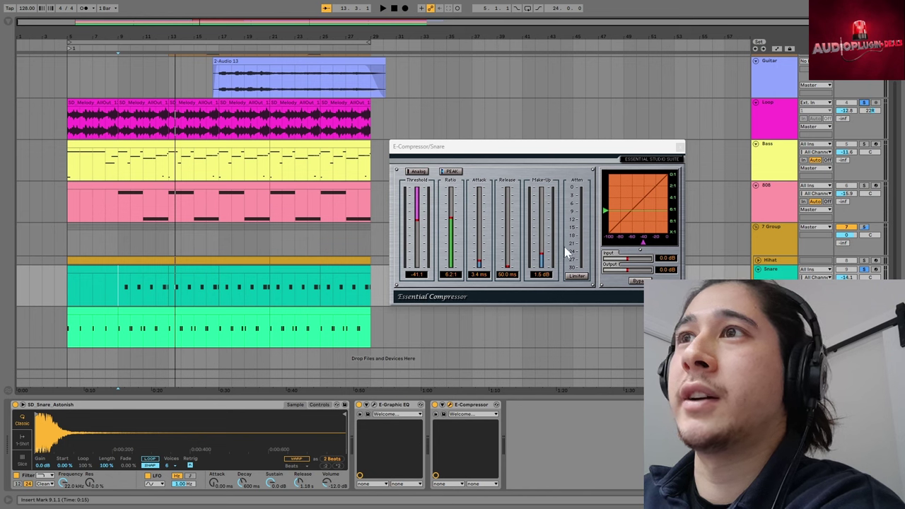
Step: Play the Snare together with the Loop from bar 9, starting with the Snare's E-Compressor bypassed and re-engaging it during playback
{"action": "left_click", "coordinate": [639, 281]}
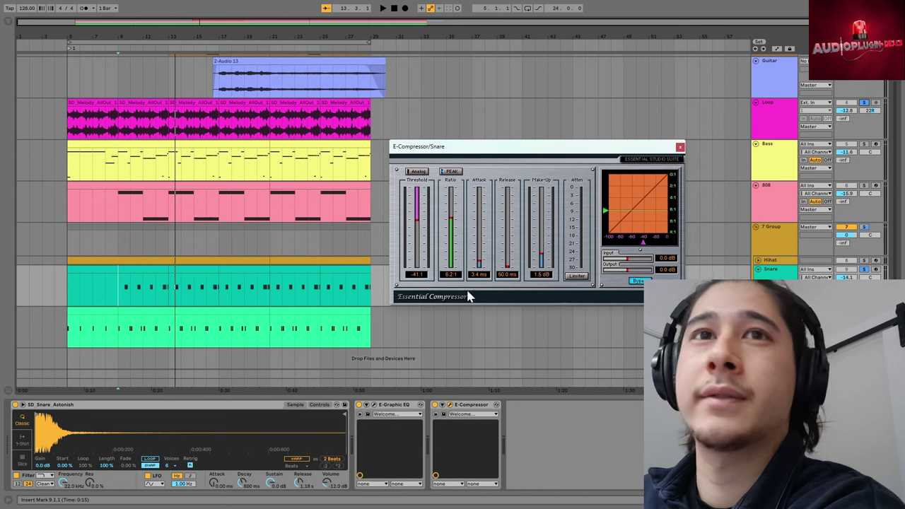
{"action": "left_click", "coordinate": [121, 293]}
{"action": "key", "text": "space"}
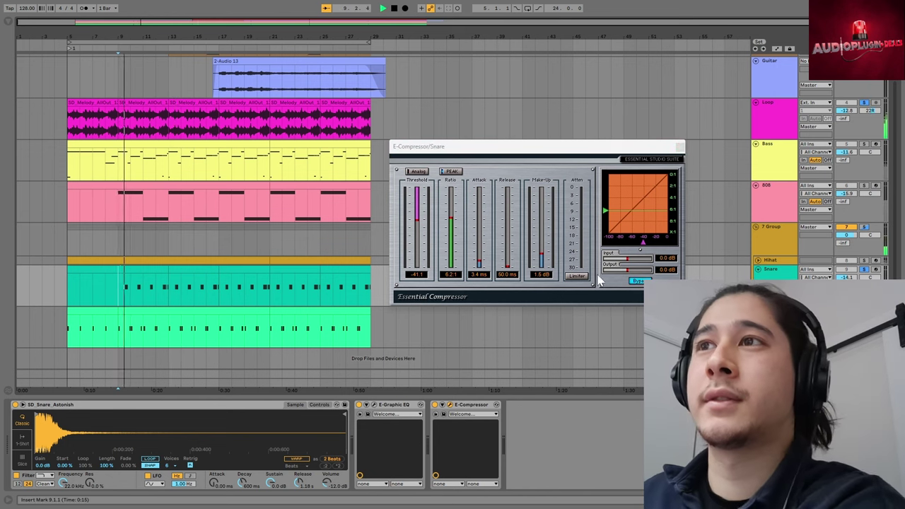
{"action": "left_click", "coordinate": [638, 281]}
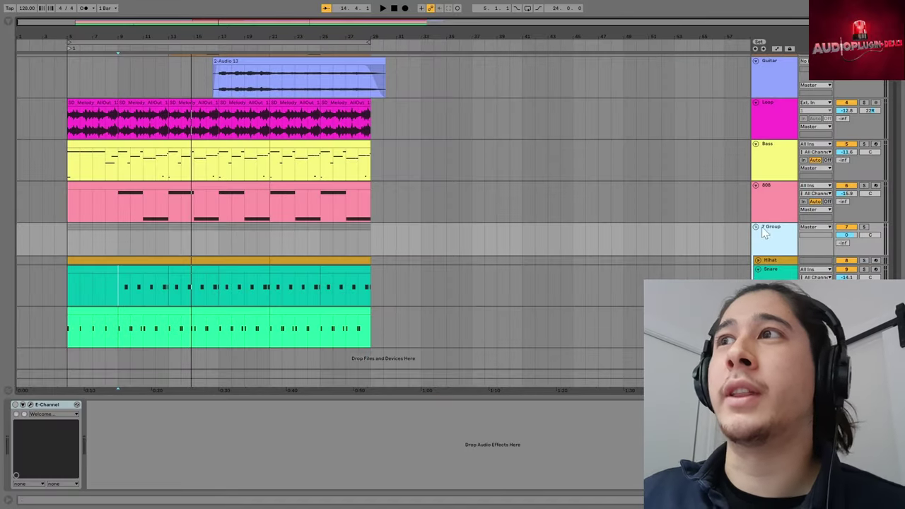
Step: Enable and open the E-Channel on the 7 Group, and move its window clear of the clips
{"action": "left_click", "coordinate": [31, 406]}
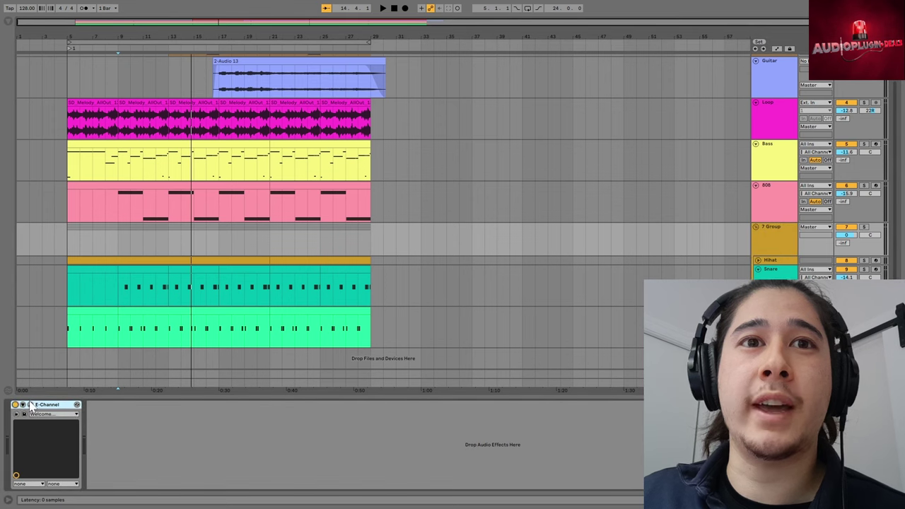
{"action": "left_click", "coordinate": [30, 406]}
{"action": "left_click_drag", "start_coordinate": [299, 177], "coordinate": [639, 83]}
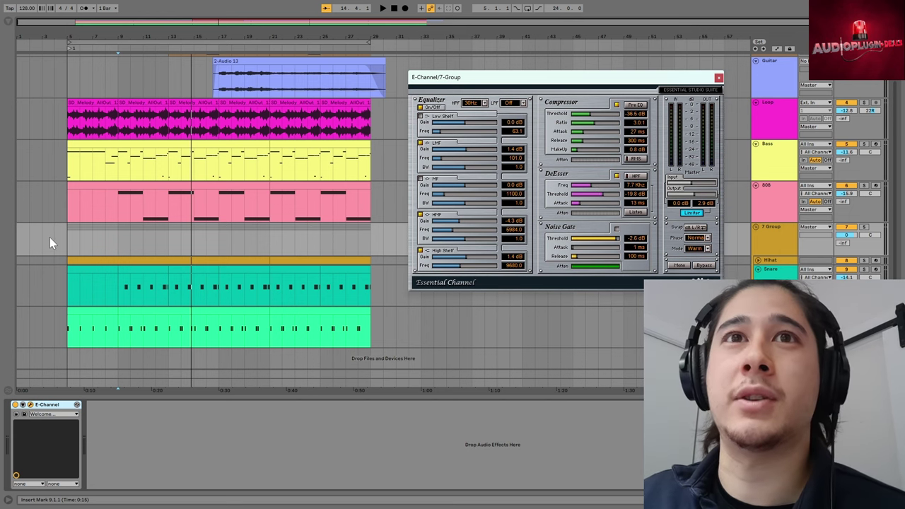
Step: Solo the Loop and the 7 Group, play from bar 9, and toggle the group's E-Channel bypass to compare
{"action": "left_click", "coordinate": [91, 261]}
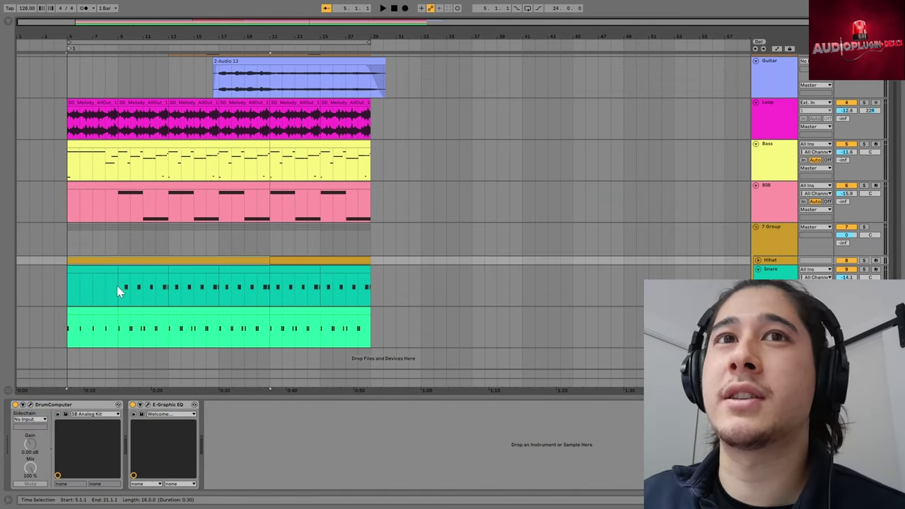
{"action": "left_click", "coordinate": [117, 287]}
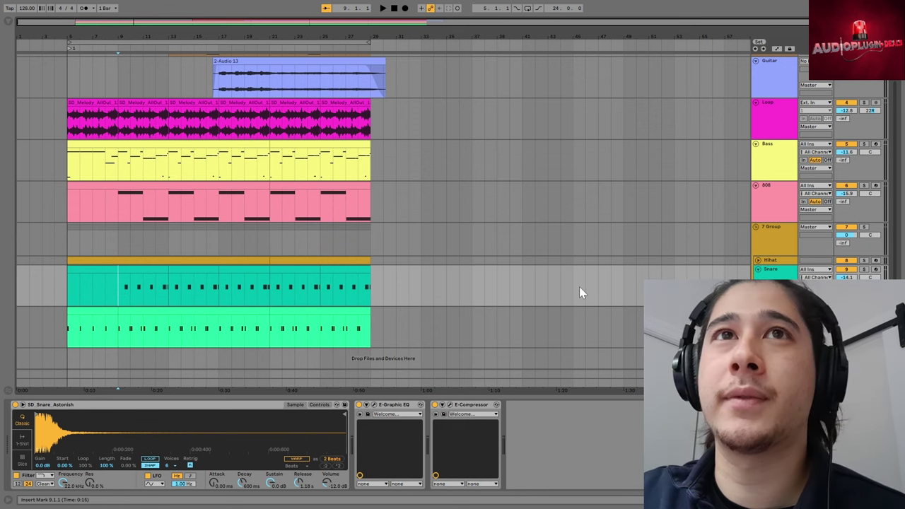
{"action": "left_click", "coordinate": [864, 103]}
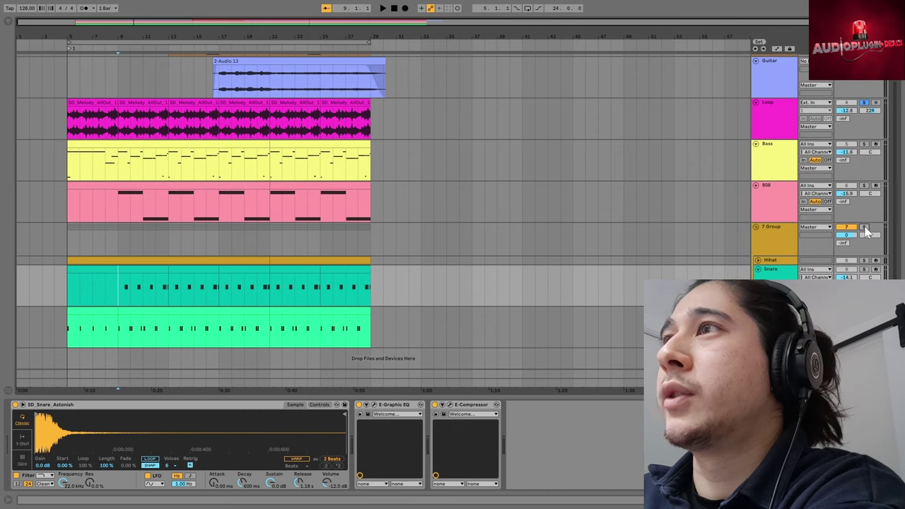
{"action": "left_click", "coordinate": [865, 227]}
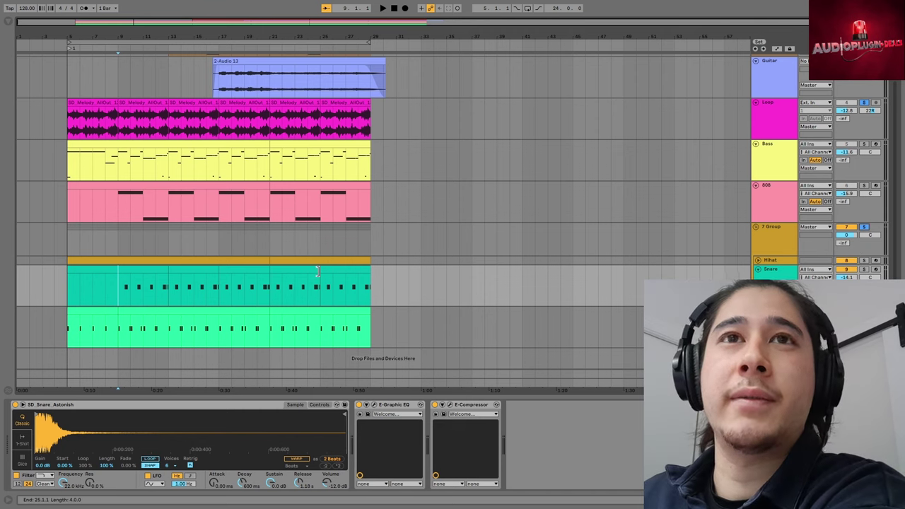
{"action": "key", "text": "space"}
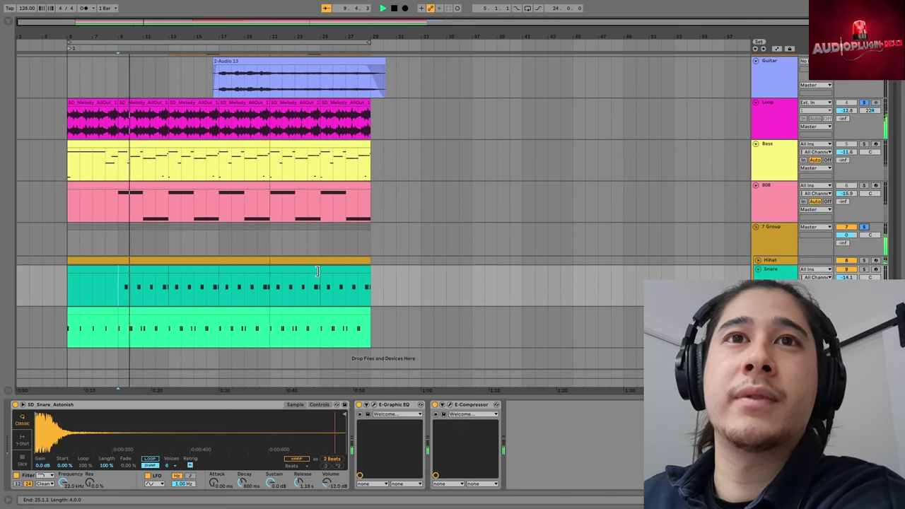
{"action": "left_click", "coordinate": [769, 247]}
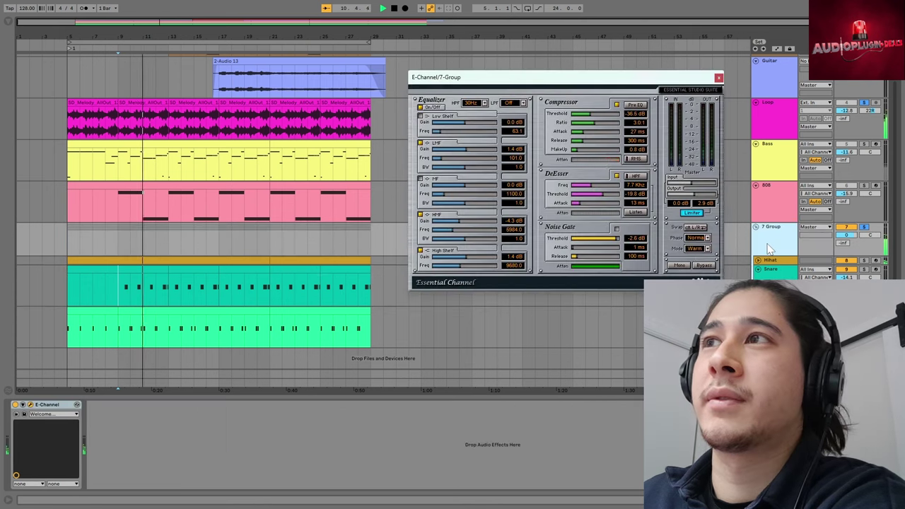
{"action": "left_click", "coordinate": [706, 266]}
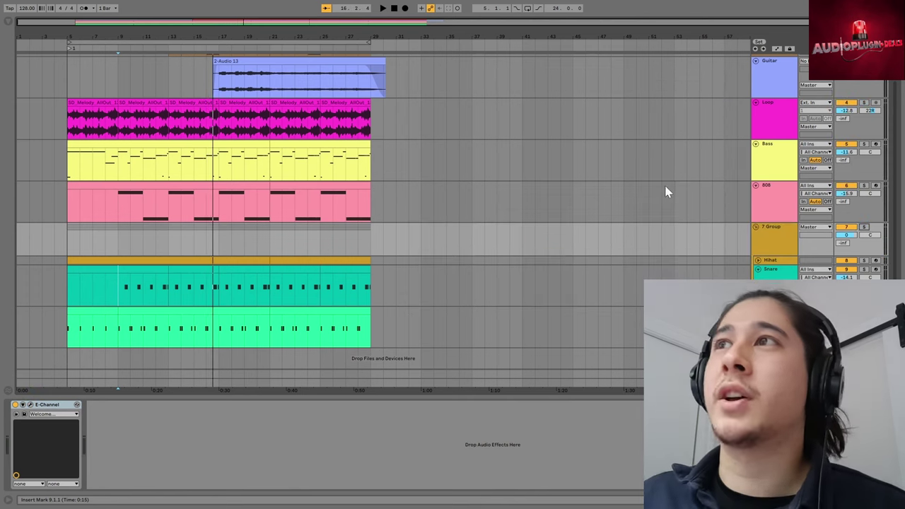
Step: Enable and open the E-Graphic EQ, E-Compressor and E-TubeTape Warmer on the Bass track
{"action": "left_click", "coordinate": [765, 165]}
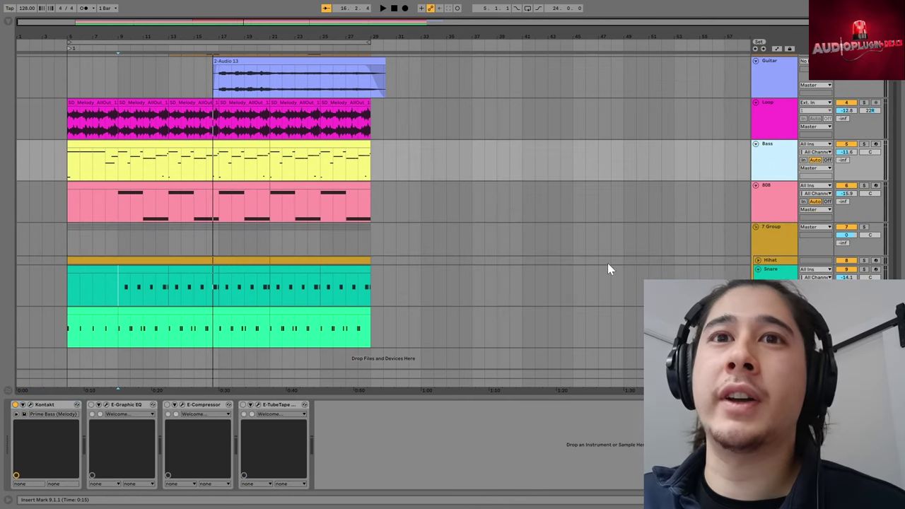
{"action": "left_click", "coordinate": [91, 405]}
{"action": "left_click", "coordinate": [167, 405]}
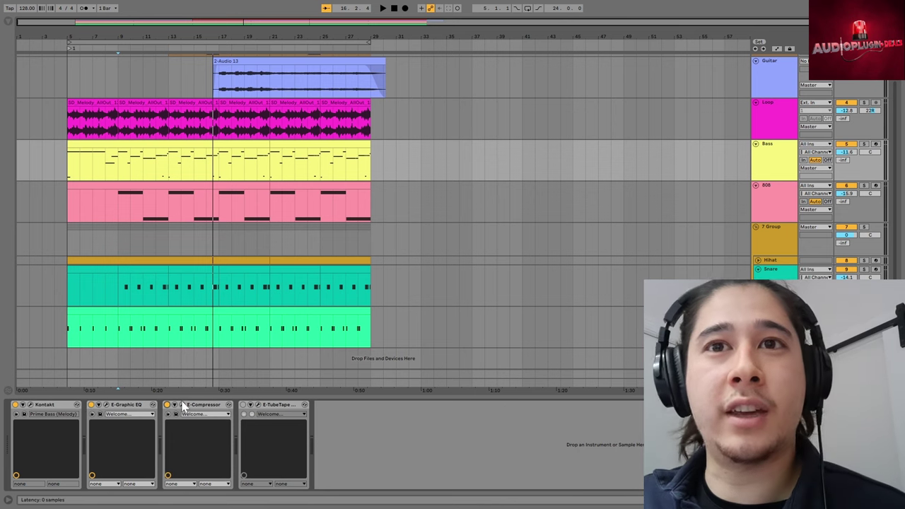
{"action": "left_click", "coordinate": [243, 405]}
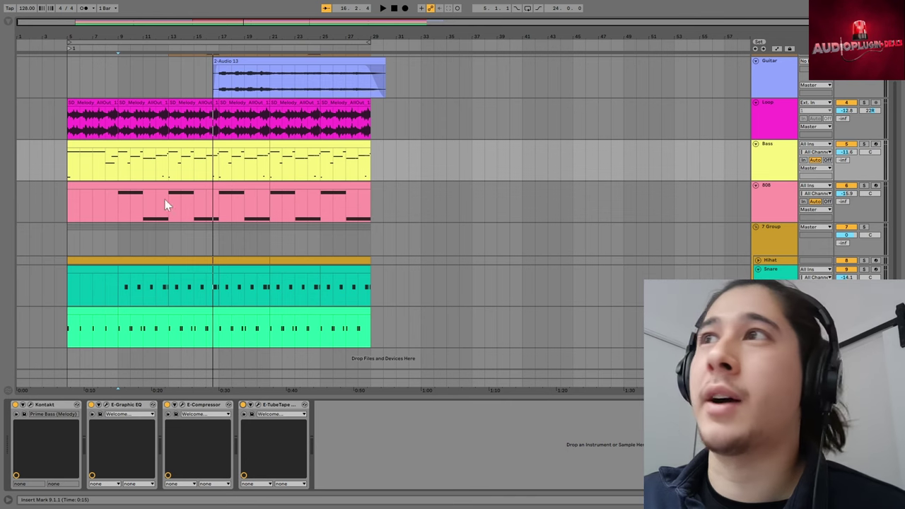
{"action": "left_click", "coordinate": [91, 405]}
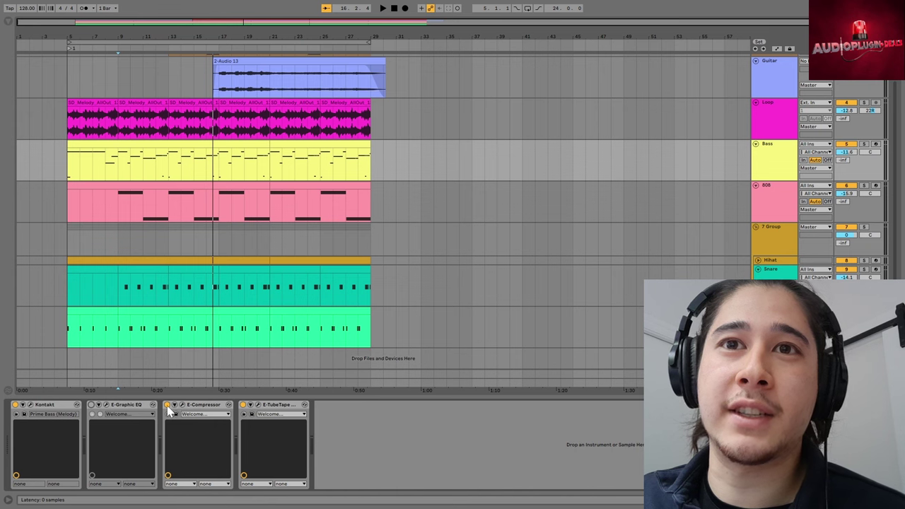
{"action": "left_click", "coordinate": [247, 408]}
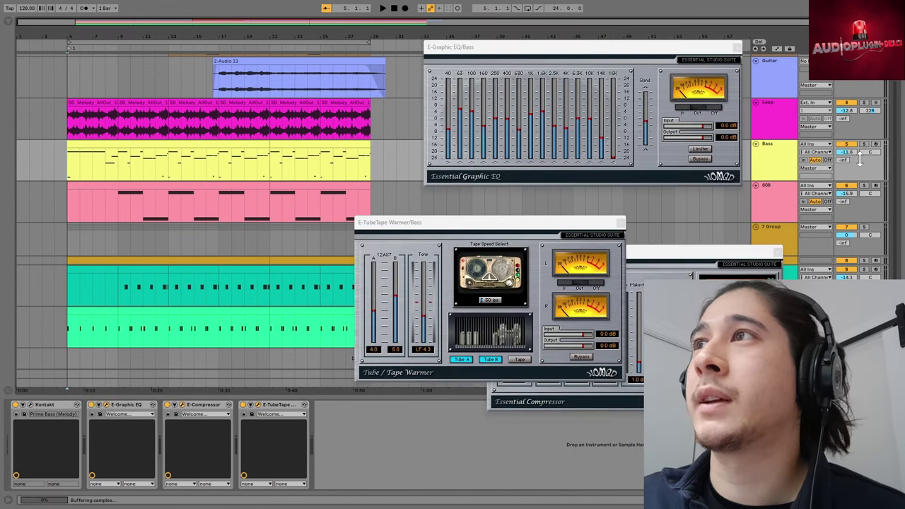
Step: Solo the Bass track, bypass its effect plug-ins, and move the E-TubeTape Warmer window up off the compressor
{"action": "left_click", "coordinate": [864, 144]}
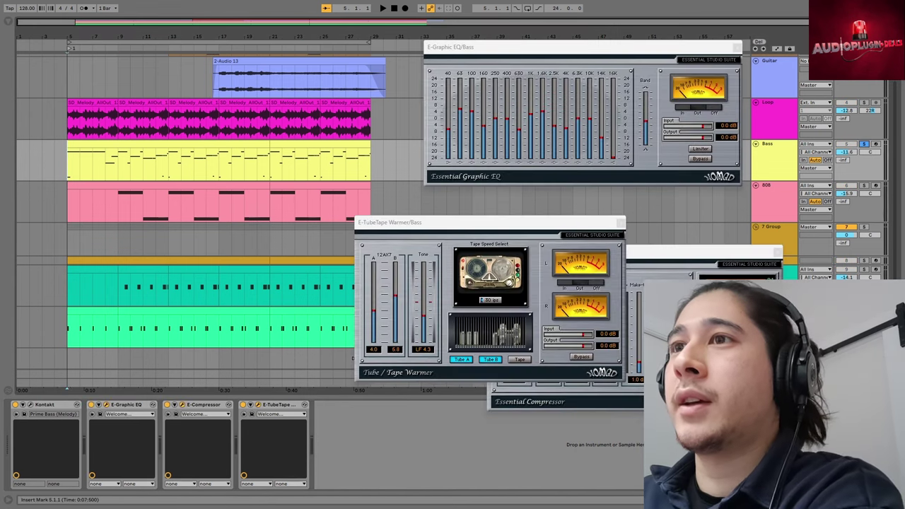
{"action": "left_click", "coordinate": [634, 318]}
{"action": "left_click", "coordinate": [710, 159]}
{"action": "left_click_drag", "start_coordinate": [438, 222], "coordinate": [437, 120]}
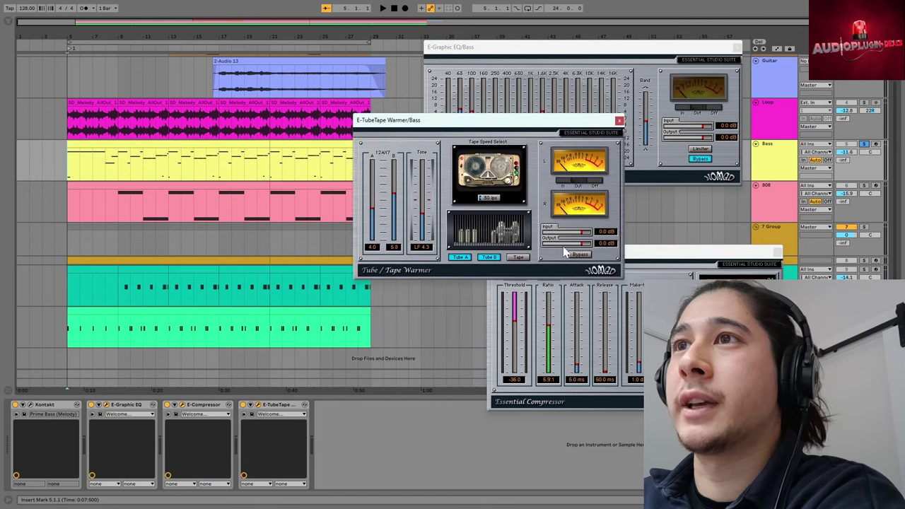
Step: Play the Bass from bar 8 and re-engage the E-TubeTape Warmer, E-Graphic EQ and E-Compressor one after another
{"action": "left_click", "coordinate": [107, 161]}
{"action": "key", "text": "space"}
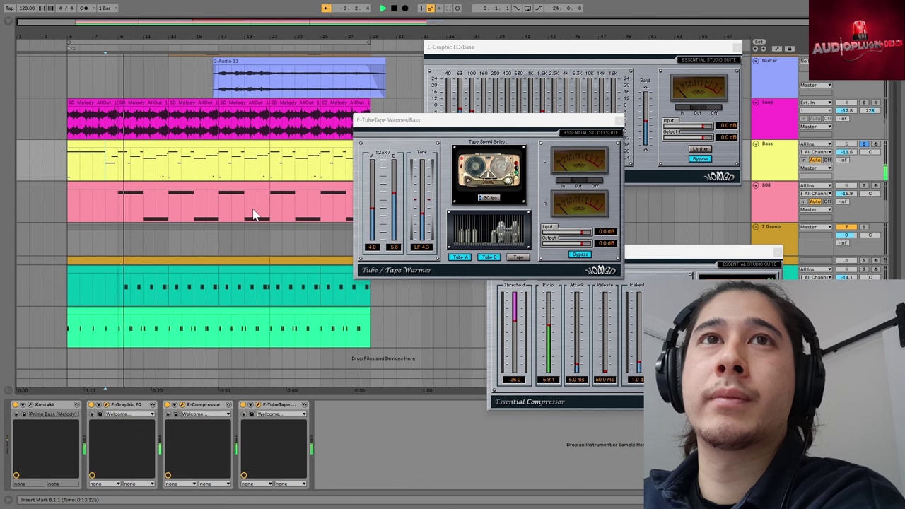
{"action": "left_click", "coordinate": [579, 255]}
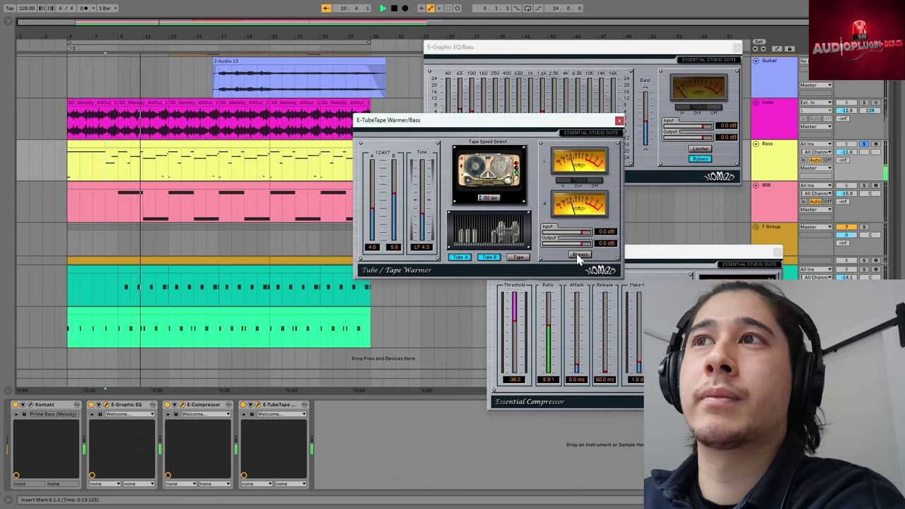
{"action": "left_click", "coordinate": [700, 159]}
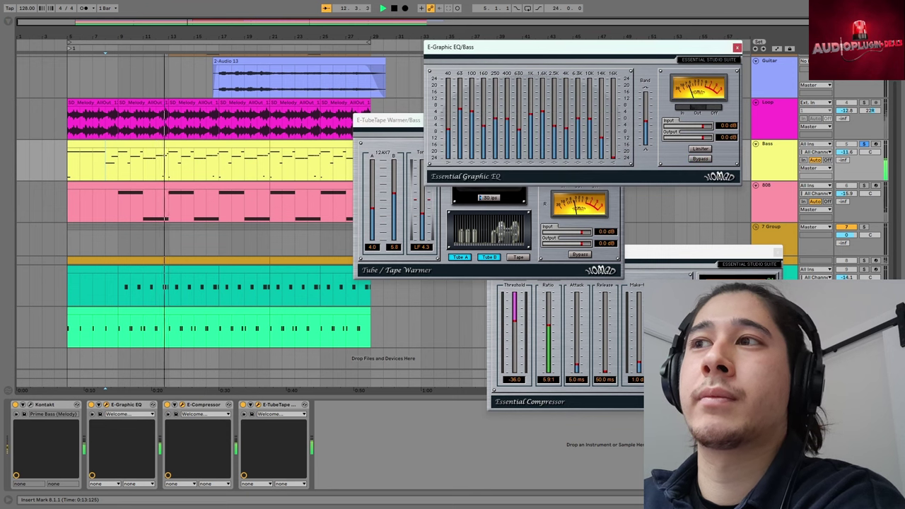
{"action": "left_click", "coordinate": [736, 297]}
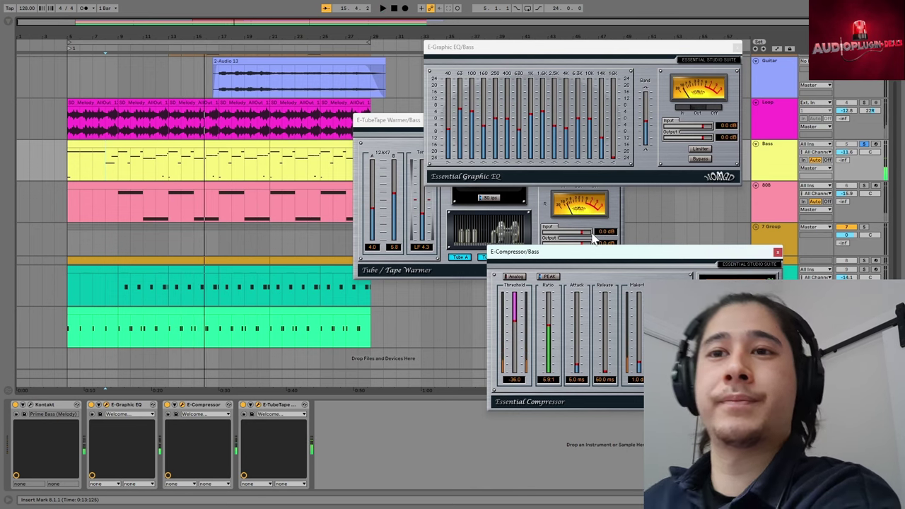
Step: Close the Bass track's E-Graphic EQ, E-TubeTape Warmer and E-Compressor windows
{"action": "left_click", "coordinate": [738, 47]}
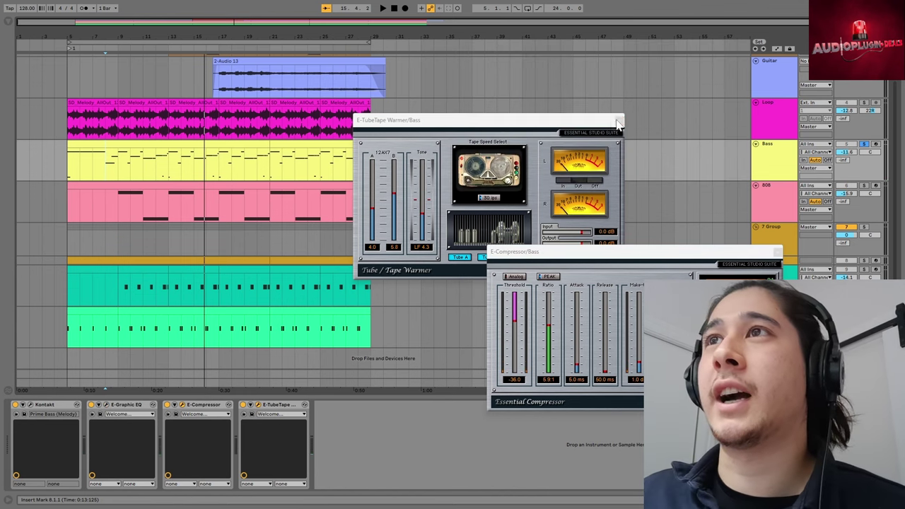
{"action": "left_click", "coordinate": [619, 120]}
{"action": "left_click", "coordinate": [778, 252]}
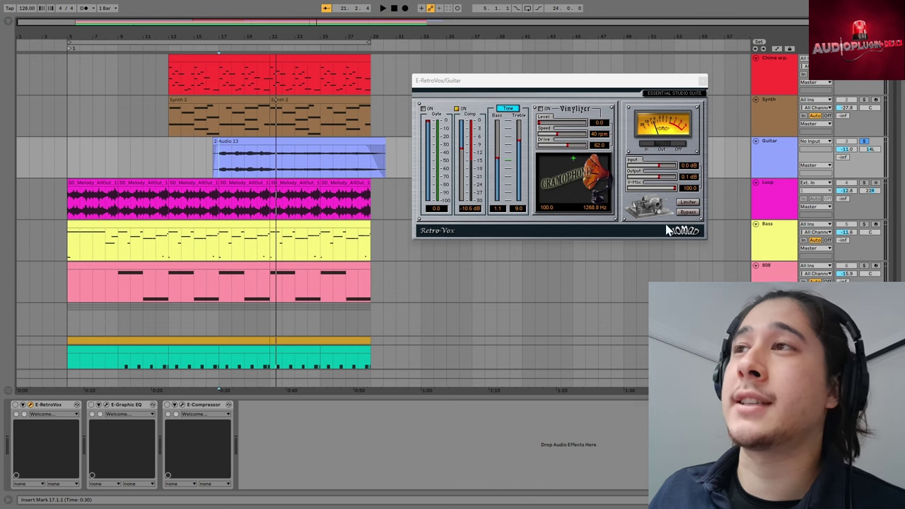
Step: Enable the E-RetroVox on the Guitar track and set it to bypass
{"action": "left_click", "coordinate": [430, 83]}
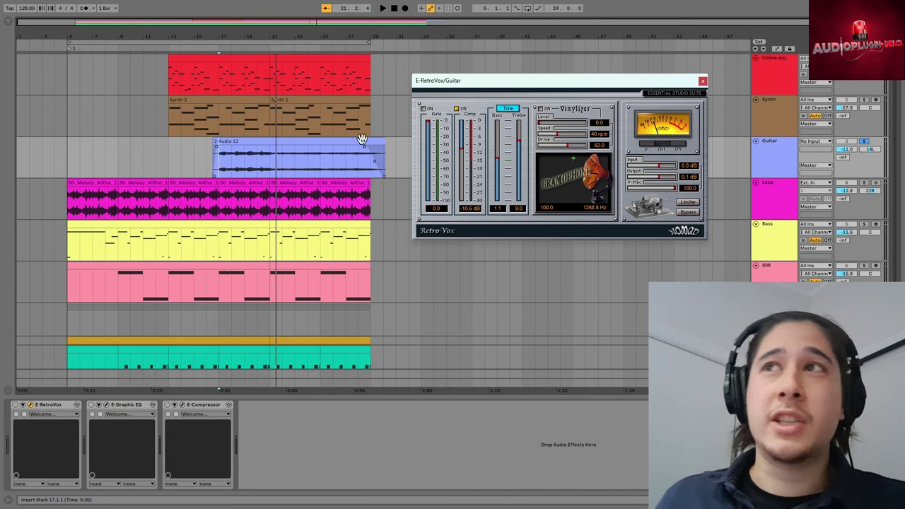
{"action": "left_click", "coordinate": [20, 415]}
{"action": "left_click", "coordinate": [688, 212]}
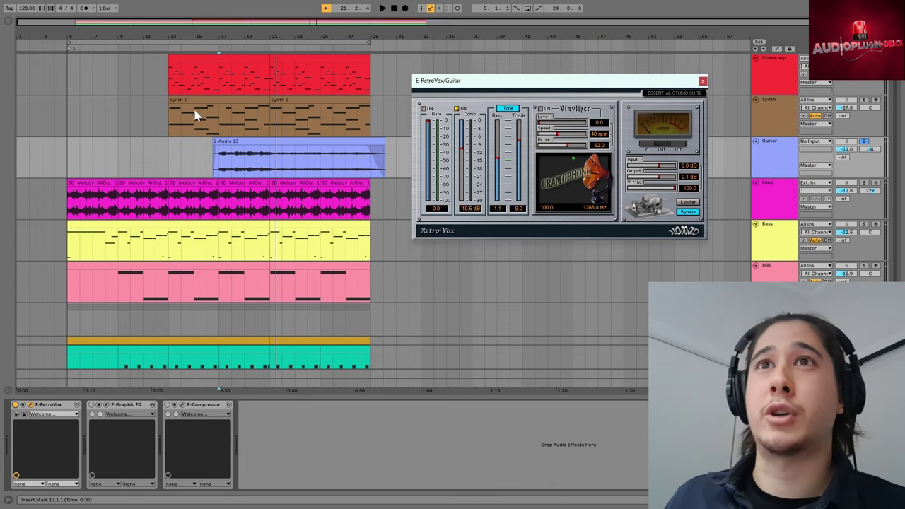
Step: Select and play the Guitar clip, toggling the E-RetroVox bypass to compare, and leave the effect engaged
{"action": "left_click", "coordinate": [219, 159]}
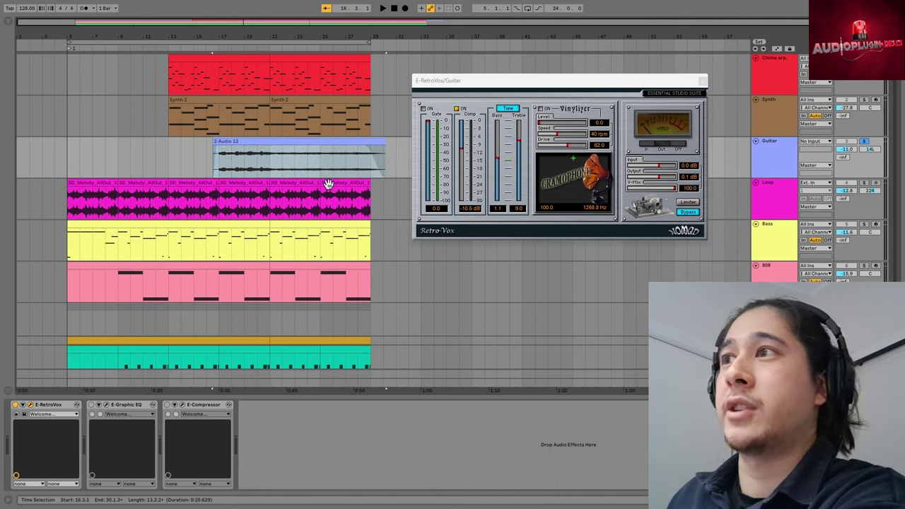
{"action": "left_click", "coordinate": [244, 154]}
{"action": "key", "text": "space"}
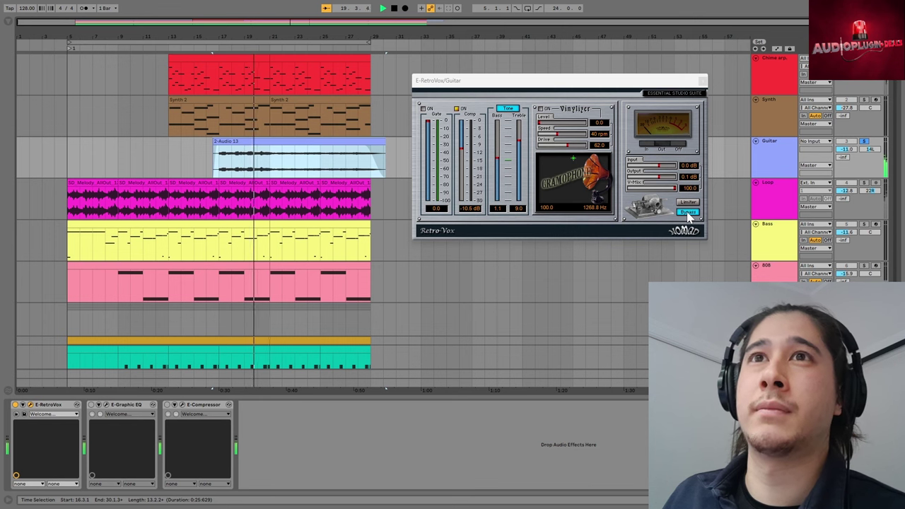
{"action": "left_click", "coordinate": [687, 213]}
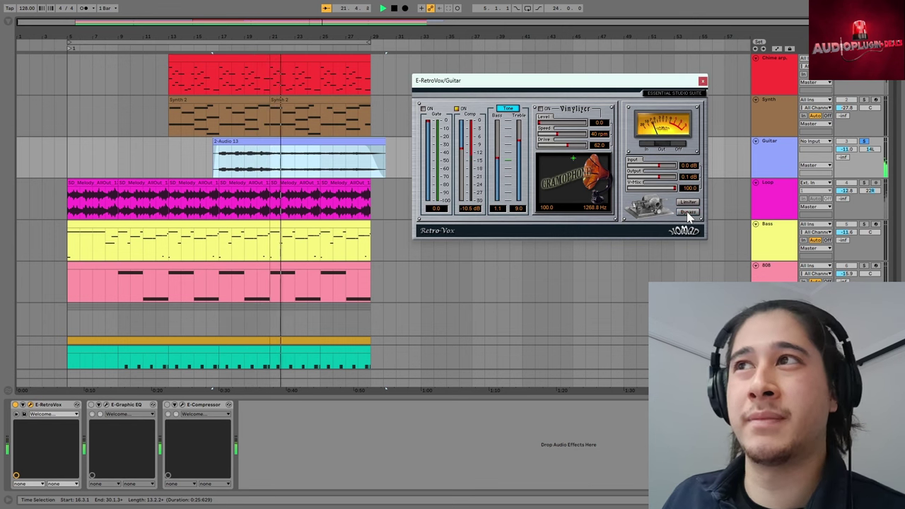
{"action": "left_click", "coordinate": [688, 213]}
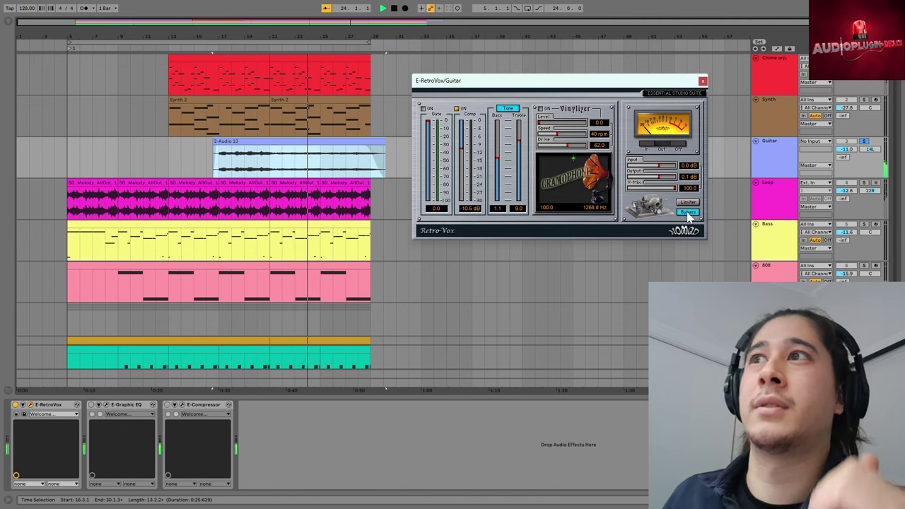
{"action": "left_click", "coordinate": [688, 212]}
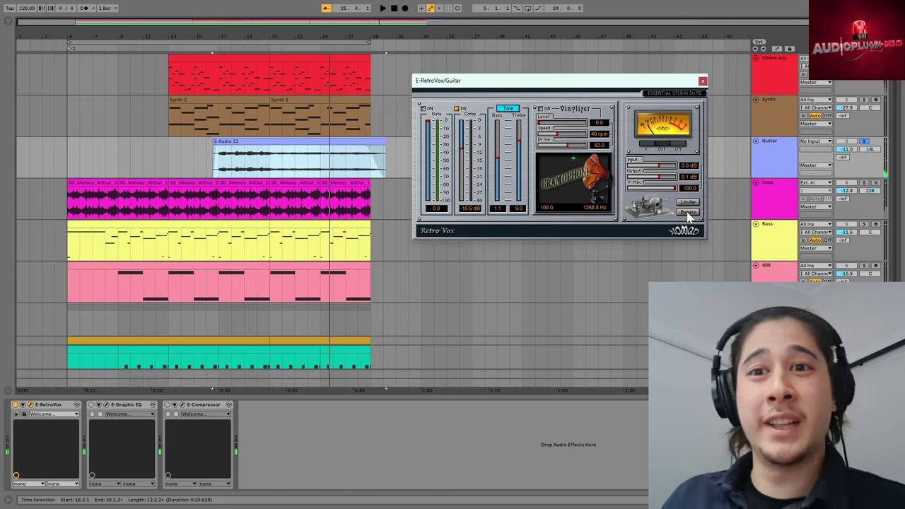
Step: Enable the Guitar track's E-Graphic EQ and E-Compressor, and play from bar 17 with Guitar, Loop and Bass soloed
{"action": "left_click", "coordinate": [91, 405]}
{"action": "left_click", "coordinate": [168, 405]}
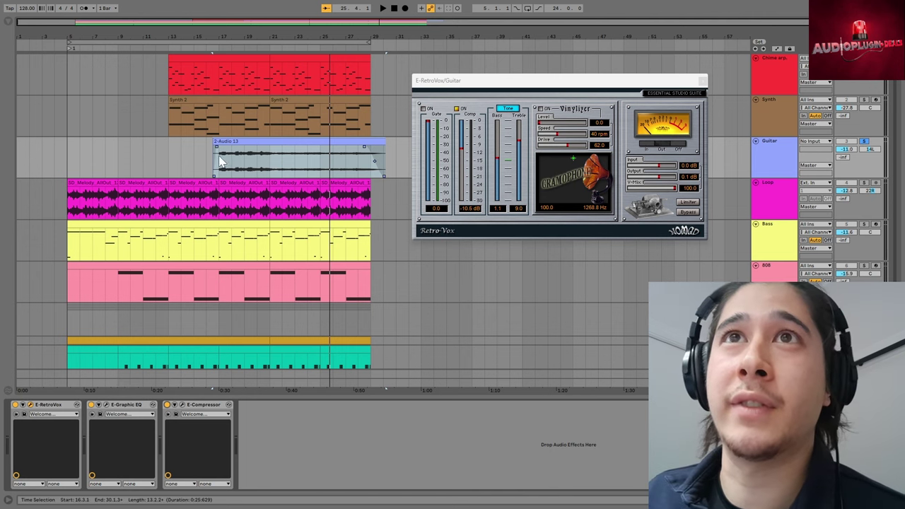
{"action": "left_click", "coordinate": [239, 140]}
{"action": "left_click", "coordinate": [642, 219]}
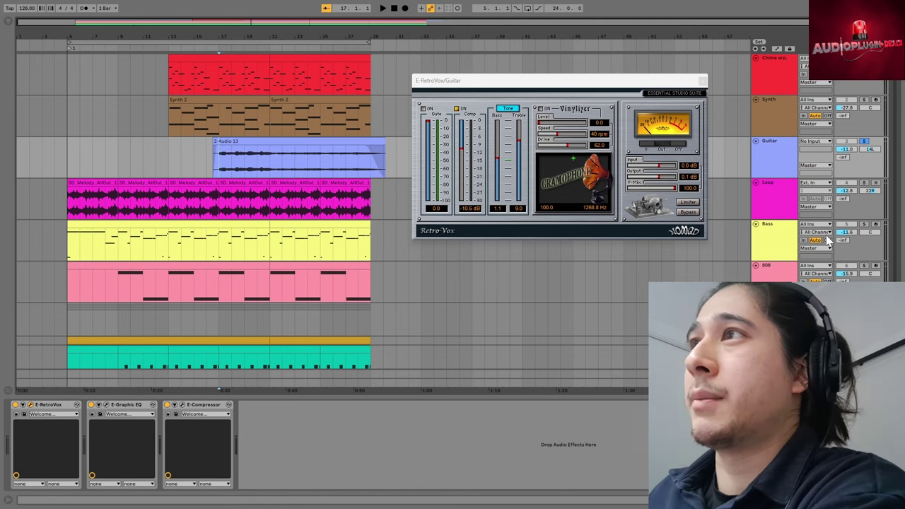
{"action": "key", "text": "space"}
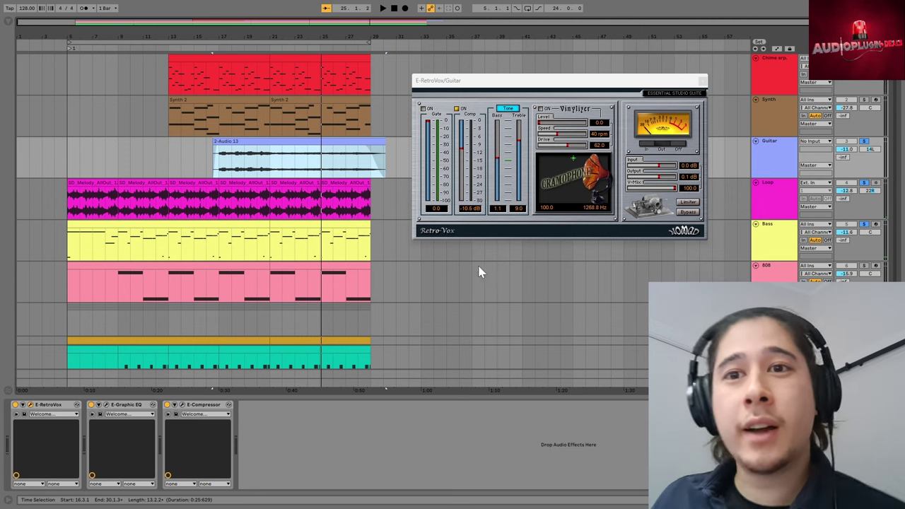
{"action": "left_click", "coordinate": [703, 82]}
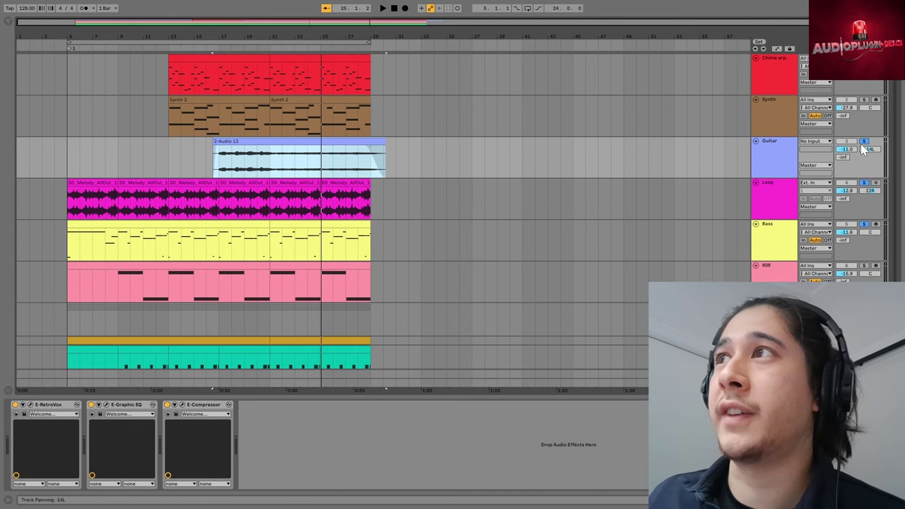
Step: Examine the device chains on the Synth, Chime arp and Loop tracks
{"action": "left_click", "coordinate": [771, 119]}
{"action": "left_click", "coordinate": [776, 87]}
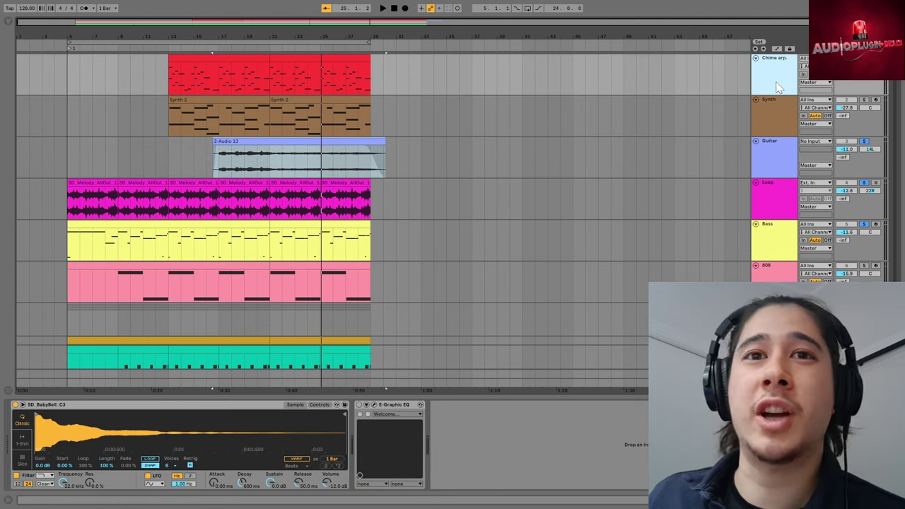
{"action": "left_click", "coordinate": [777, 102]}
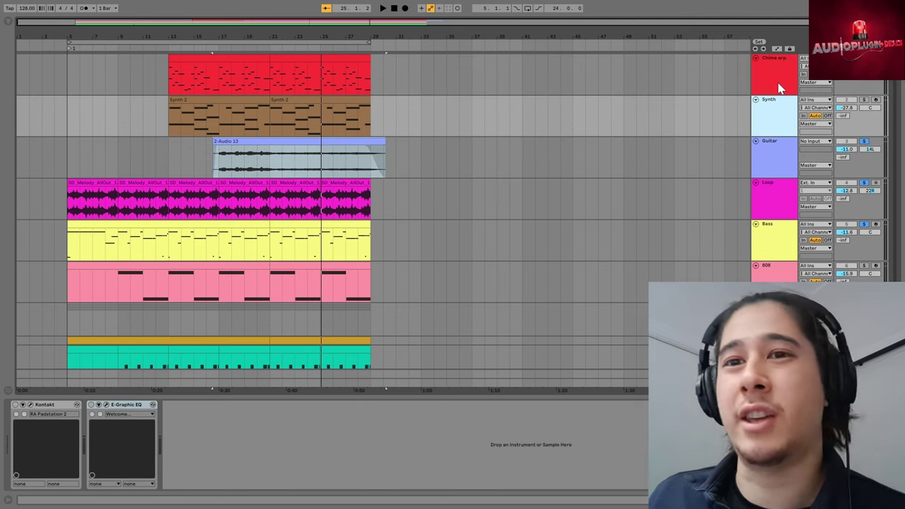
{"action": "left_click", "coordinate": [776, 189]}
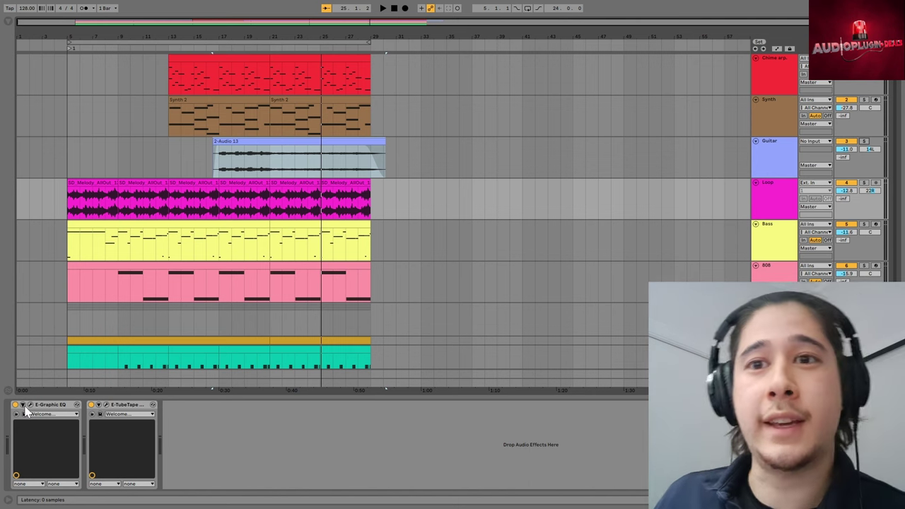
{"action": "left_click", "coordinate": [23, 406]}
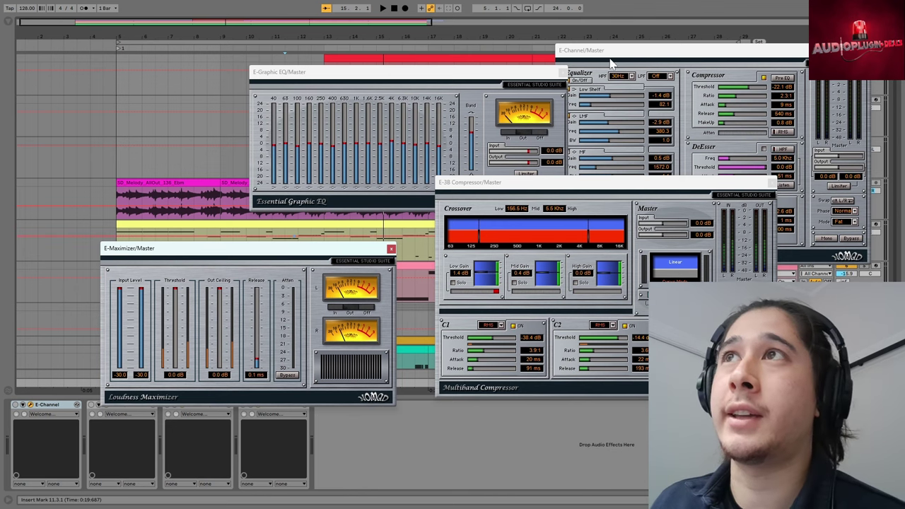
Step: Enable the Master track's E-Channel and E-Graphic EQ and close both plug-in windows
{"action": "left_click_drag", "start_coordinate": [613, 53], "coordinate": [92, 67]}
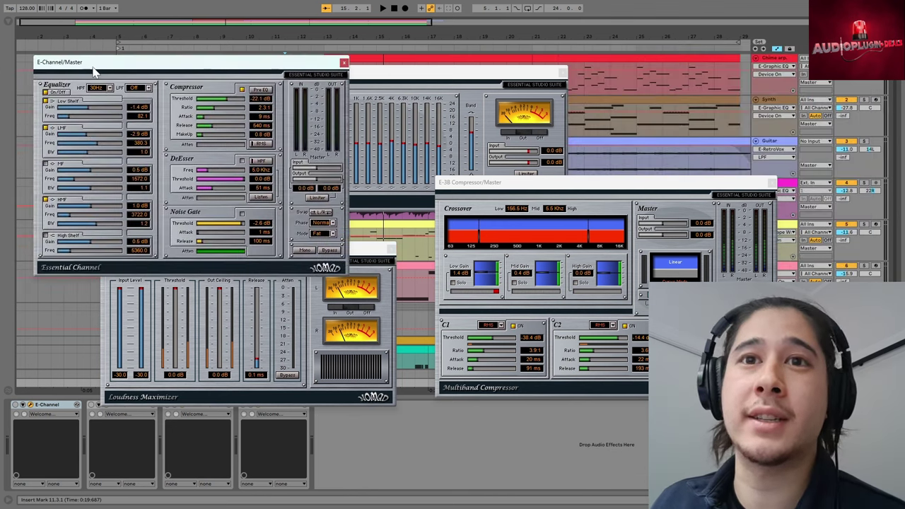
{"action": "left_click", "coordinate": [16, 416]}
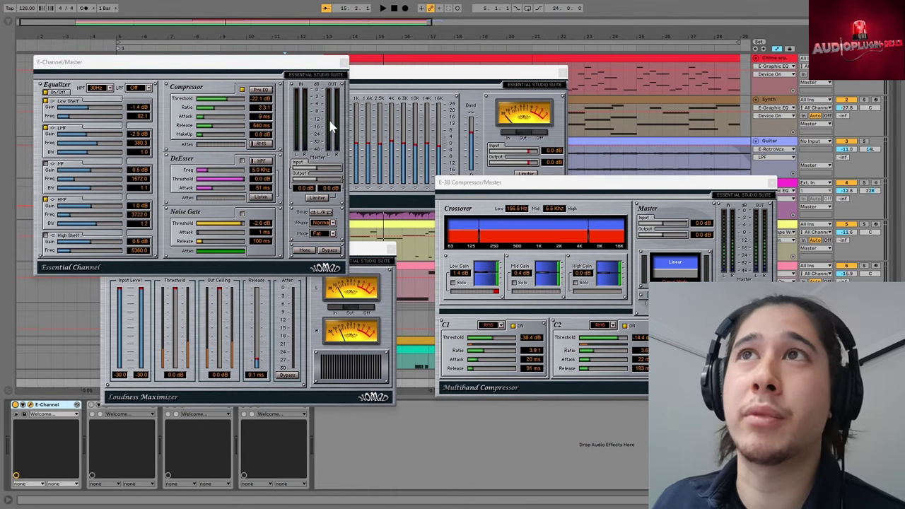
{"action": "left_click", "coordinate": [344, 63]}
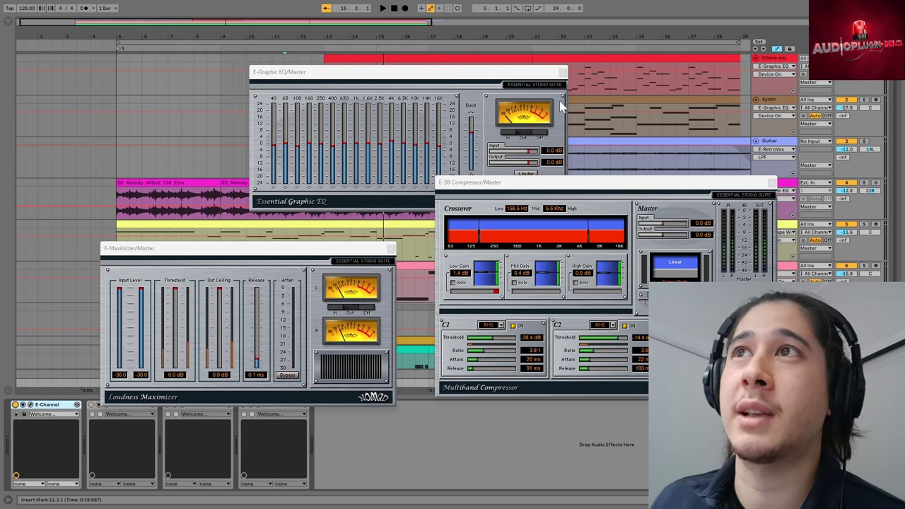
{"action": "left_click", "coordinate": [562, 72]}
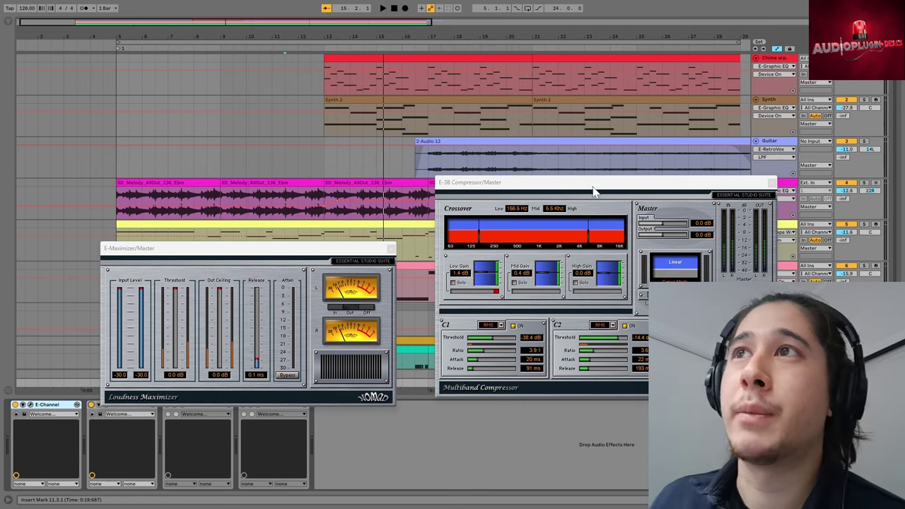
Step: Move the E-3B Compressor and E-Maximizer windows apart and enable the Master's E-3B Compressor
{"action": "left_click_drag", "start_coordinate": [595, 191], "coordinate": [414, 53]}
{"action": "left_click_drag", "start_coordinate": [191, 249], "coordinate": [554, 287]}
{"action": "left_click_drag", "start_coordinate": [499, 43], "coordinate": [326, 94]}
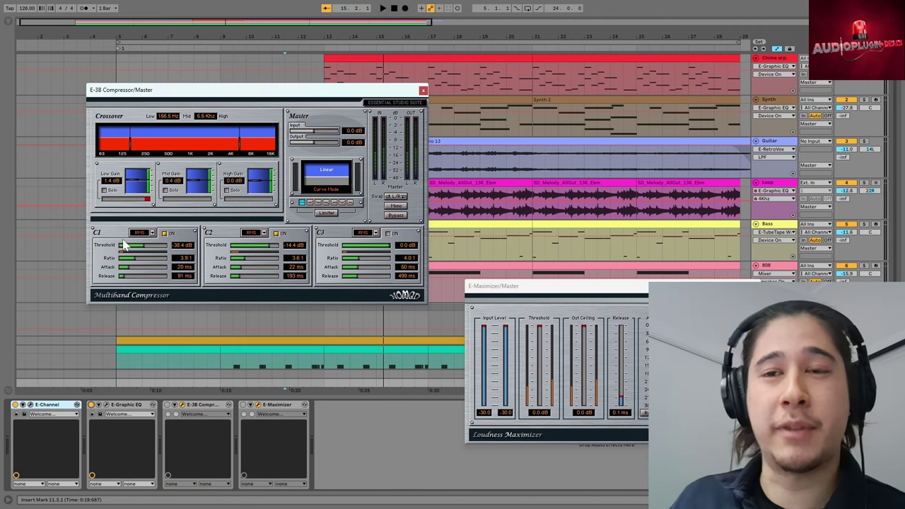
{"action": "left_click", "coordinate": [170, 408]}
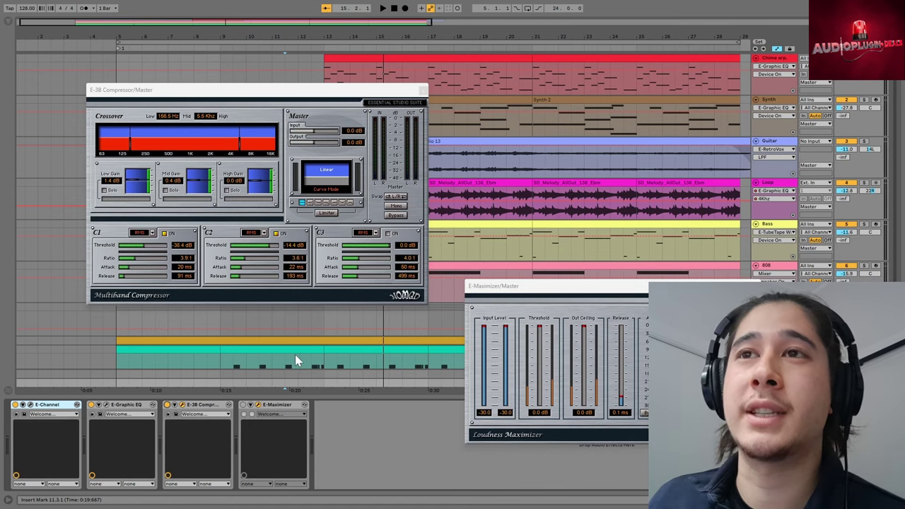
Step: Play the song from bar 9 with the Master's E-3B Compressor bypassed, then re-engaged to compare, and stop playback
{"action": "left_click", "coordinate": [219, 317]}
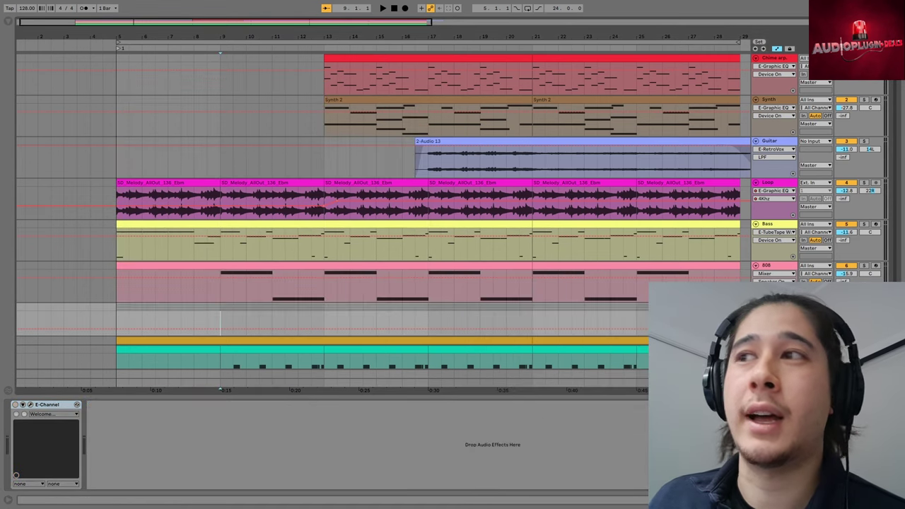
{"action": "key", "text": "ctrl+z"}
{"action": "left_click", "coordinate": [396, 215]}
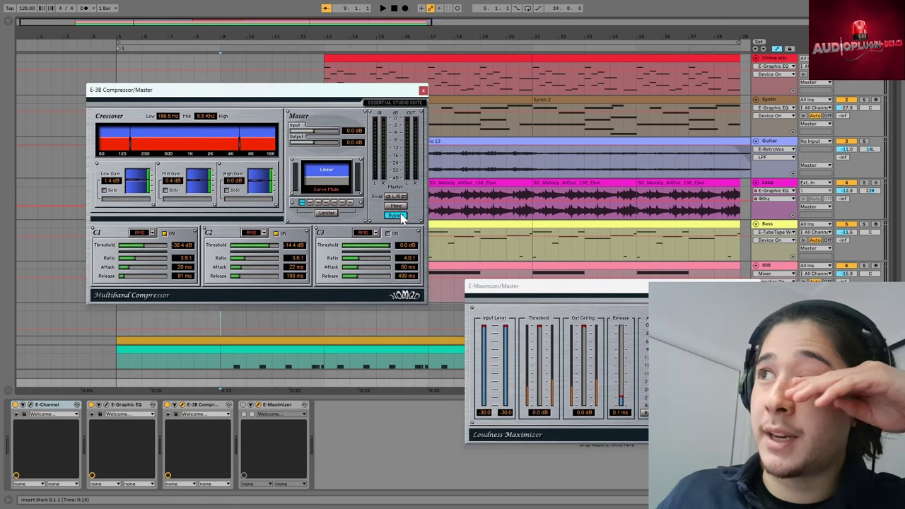
{"action": "key", "text": "space"}
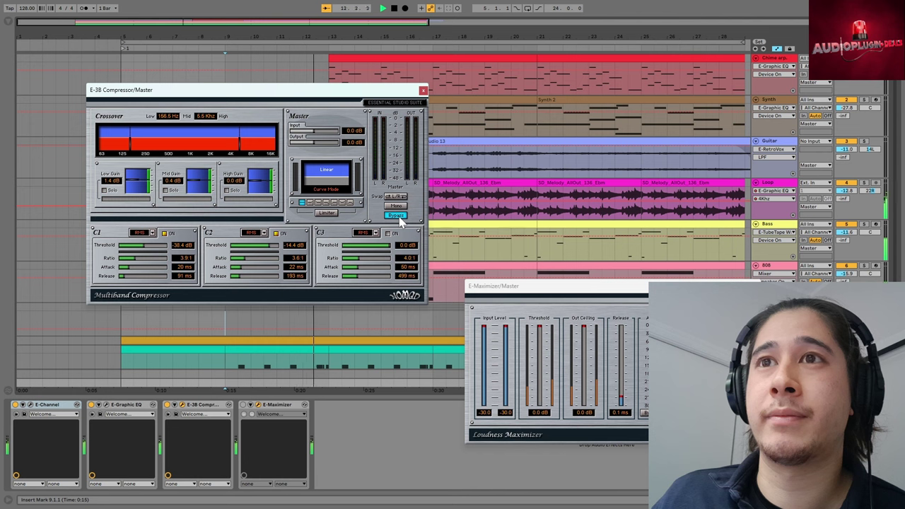
{"action": "left_click", "coordinate": [398, 218]}
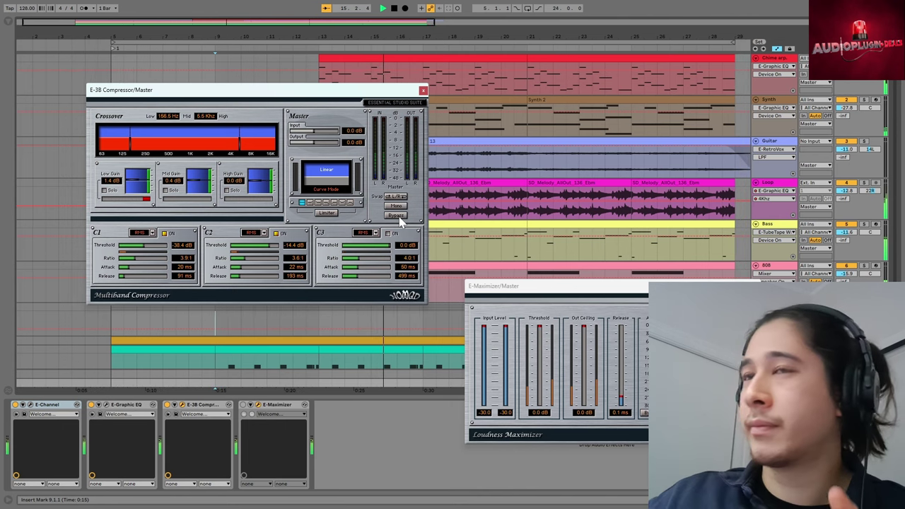
{"action": "left_click", "coordinate": [597, 288]}
{"action": "key", "text": "space"}
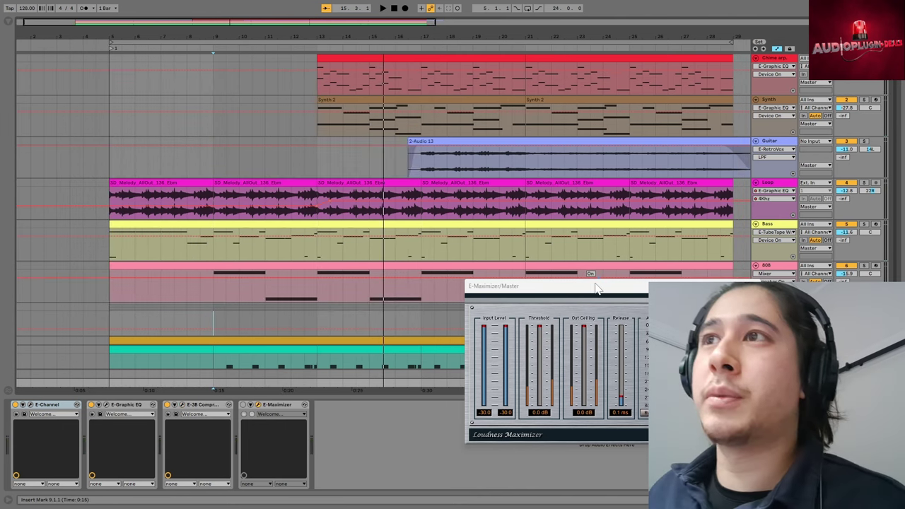
Step: Enable the Master's E-Maximizer and set its out ceiling to -0.3 dB and release to 5.6 ms
{"action": "left_click_drag", "start_coordinate": [596, 288], "coordinate": [493, 104]}
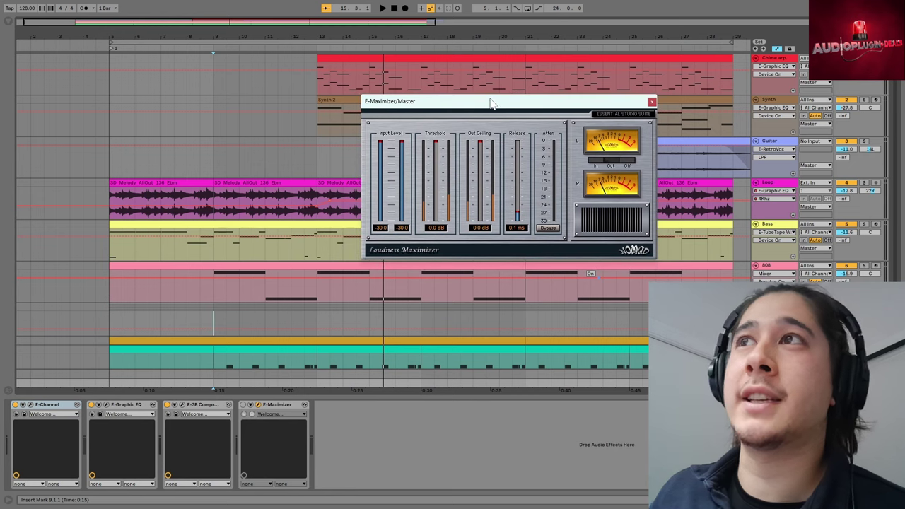
{"action": "left_click", "coordinate": [243, 410]}
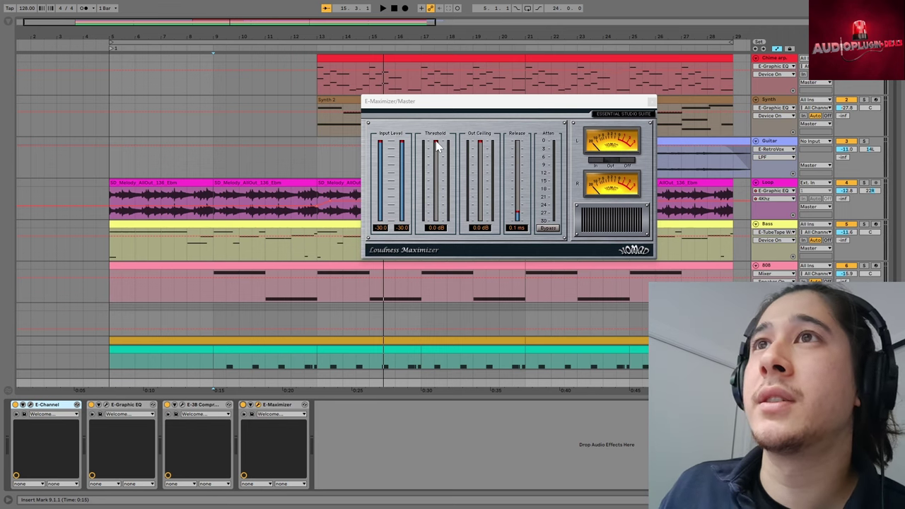
{"action": "left_click", "coordinate": [481, 145]}
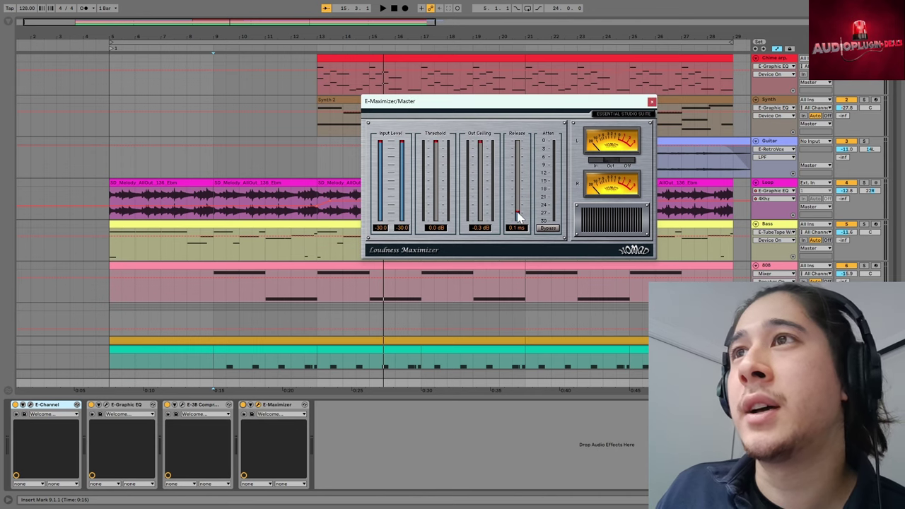
{"action": "left_click_drag", "start_coordinate": [519, 216], "coordinate": [517, 205]}
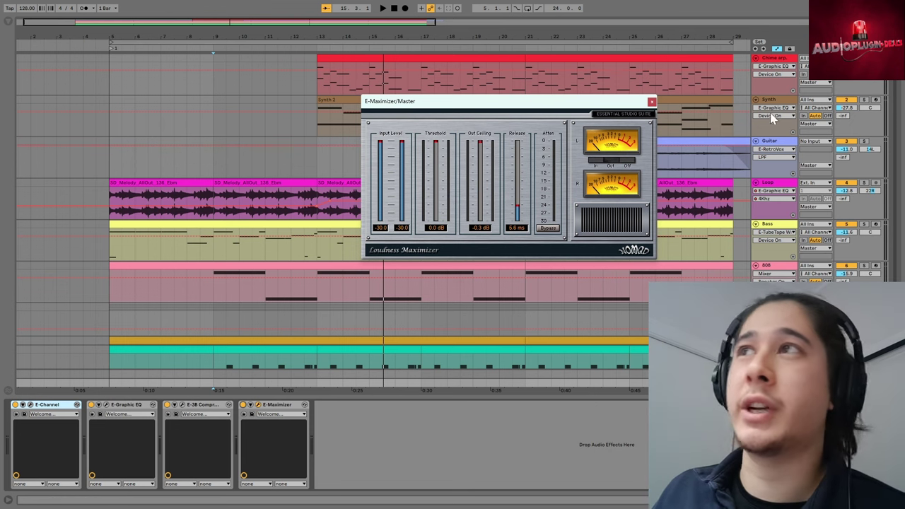
Step: Hide the automation in the arrangement and play the song from bar 13
{"action": "left_click", "coordinate": [778, 53]}
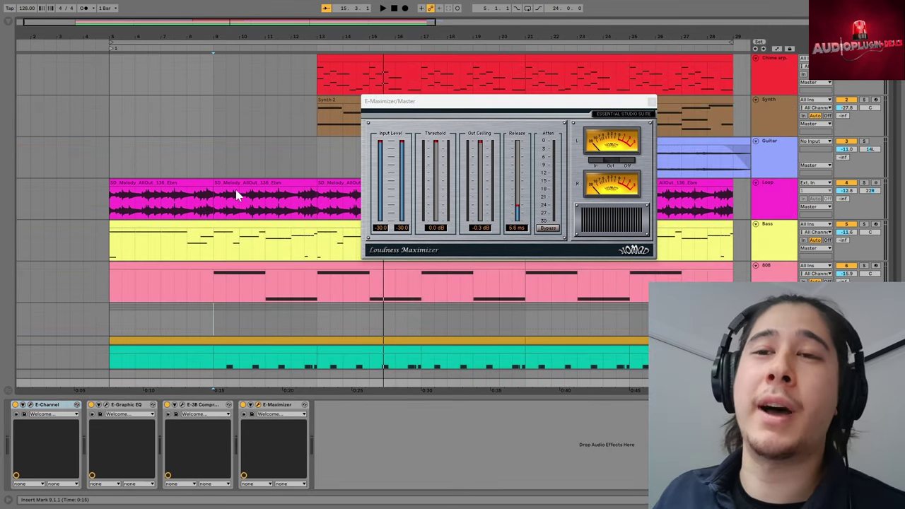
{"action": "left_click", "coordinate": [336, 168]}
{"action": "key", "text": "space"}
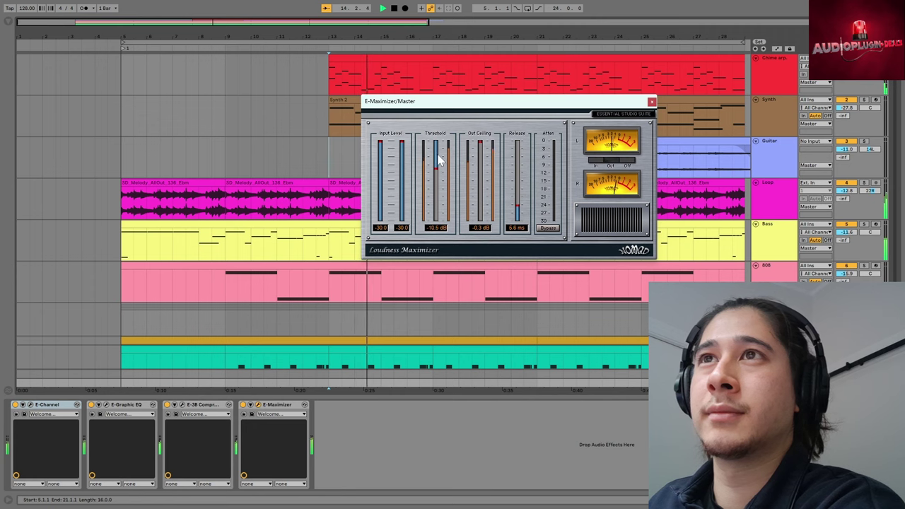
Step: Set the E-Maximizer's threshold to -6.0 dB and its release to 1.7 ms during playback
{"action": "left_click_drag", "start_coordinate": [436, 146], "coordinate": [436, 150]}
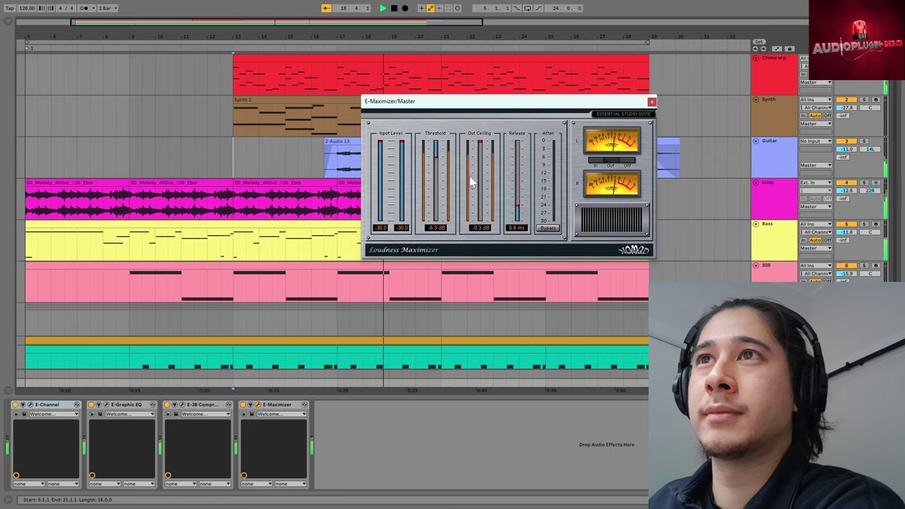
{"action": "left_click_drag", "start_coordinate": [522, 205], "coordinate": [516, 213]}
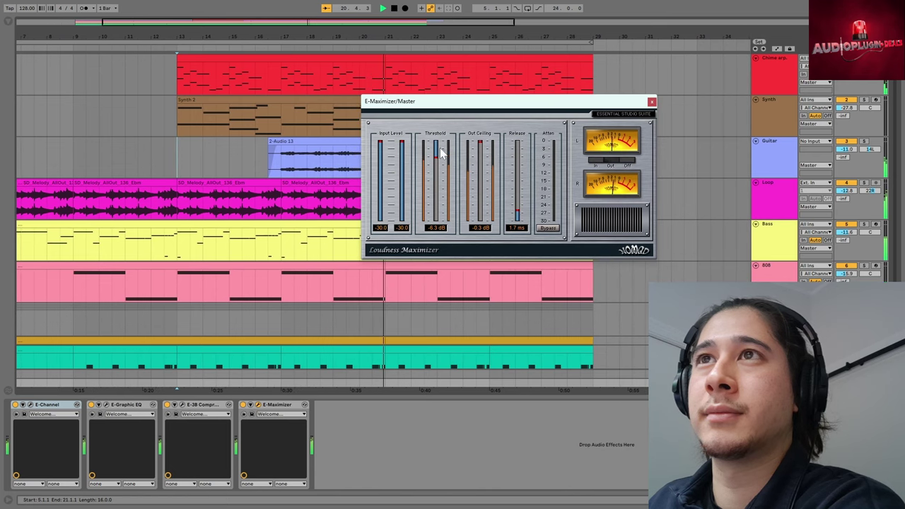
{"action": "left_click_drag", "start_coordinate": [439, 151], "coordinate": [437, 155]}
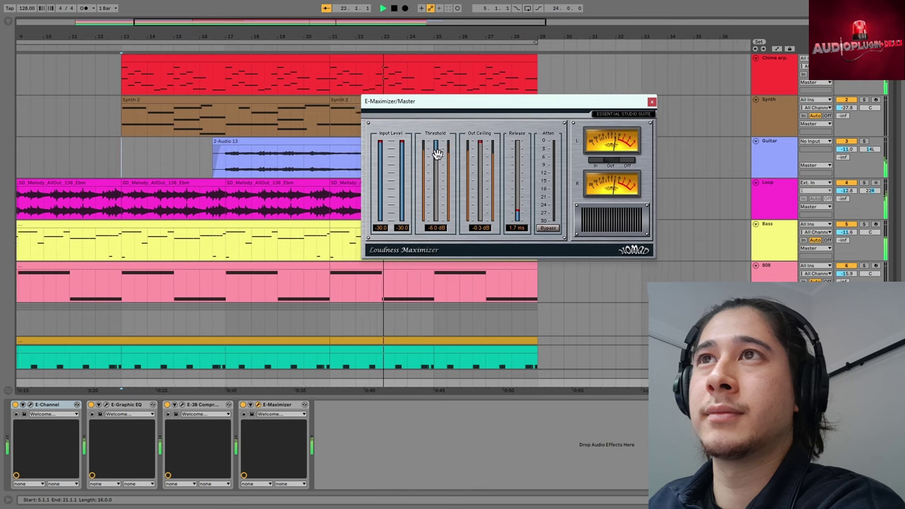